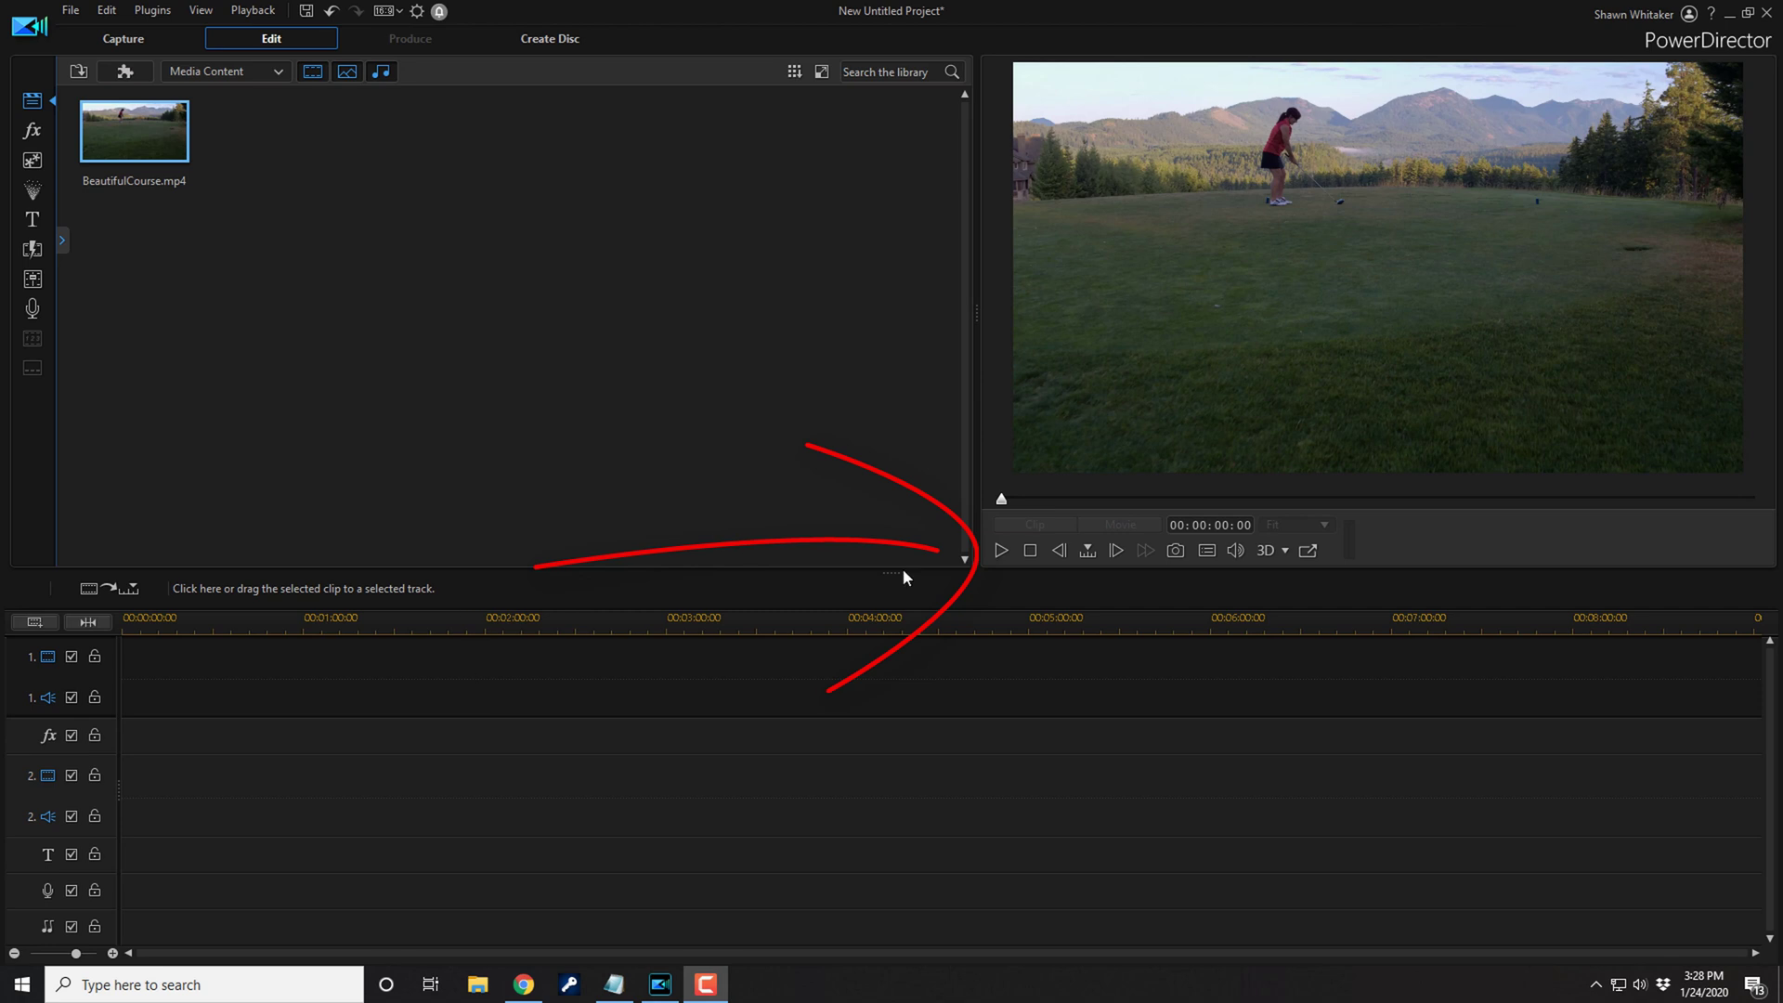
# Play and then pause a preview of BeautifulCourse.mp4 from the media library
pyautogui.click(1002, 550)
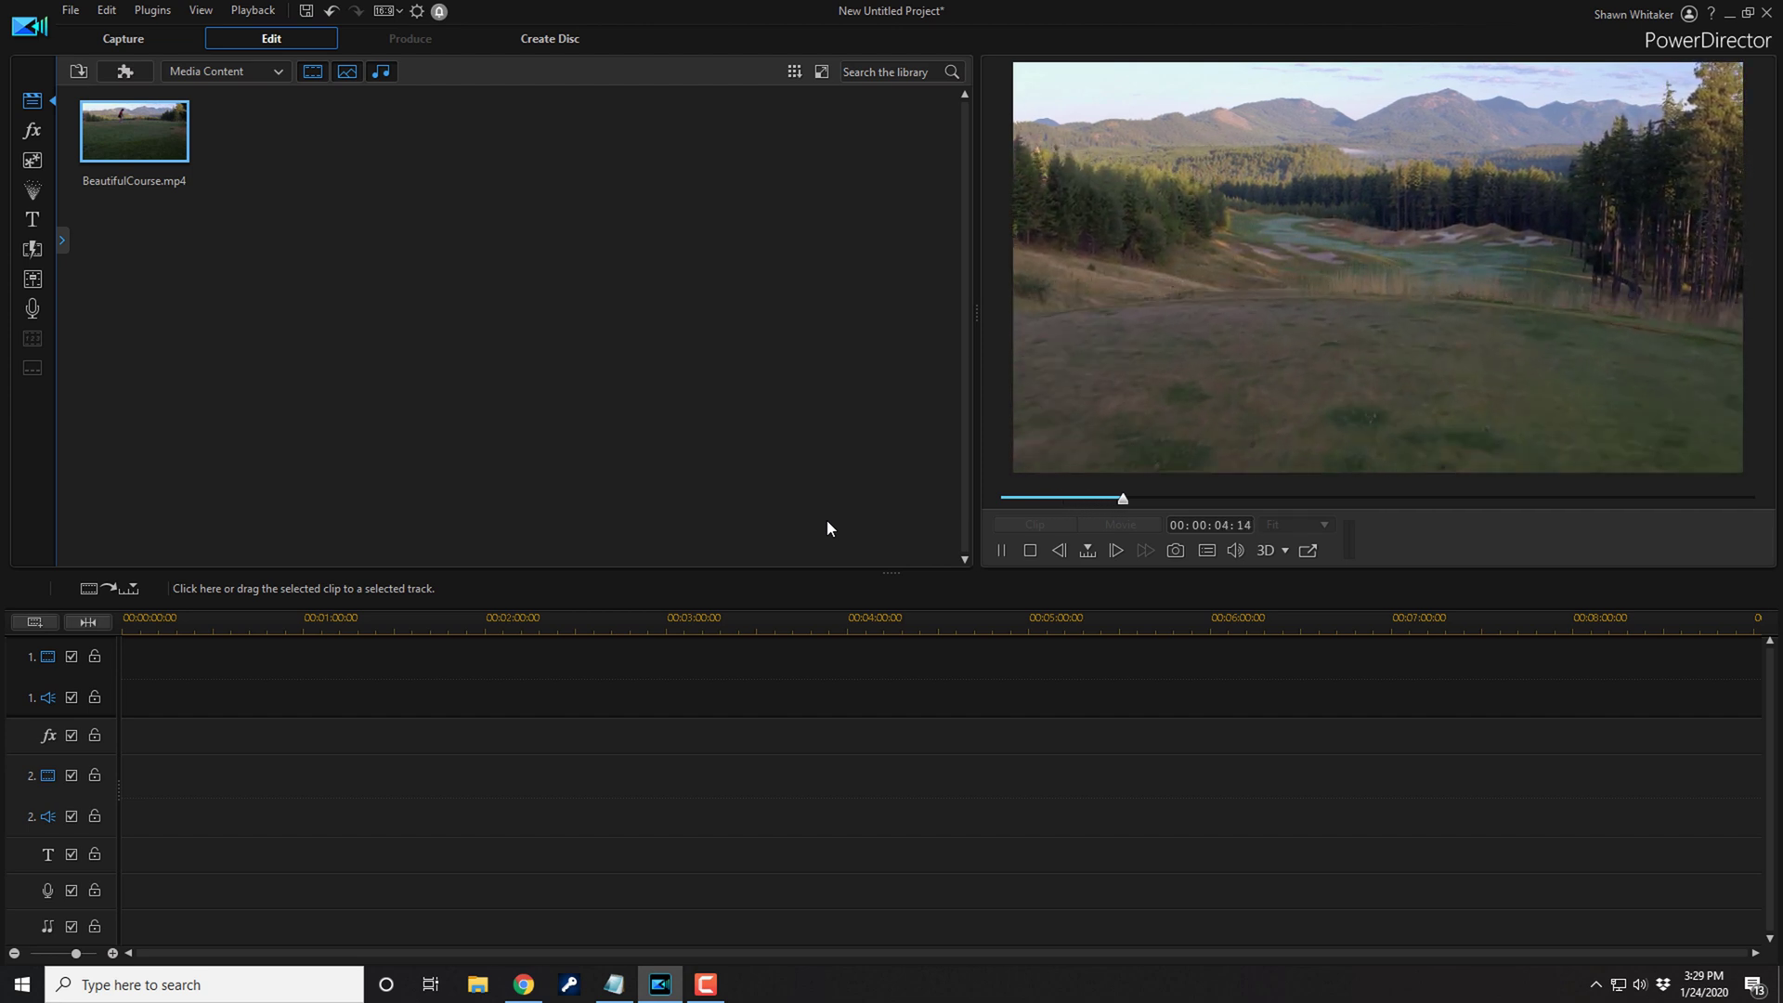
pyautogui.click(1003, 550)
# Rewind the preview to 0 and drop BeautifulCourse.mp4 onto track 1 at 00:00
pyautogui.moveTo(1139, 499); pyautogui.dragTo(891, 520)
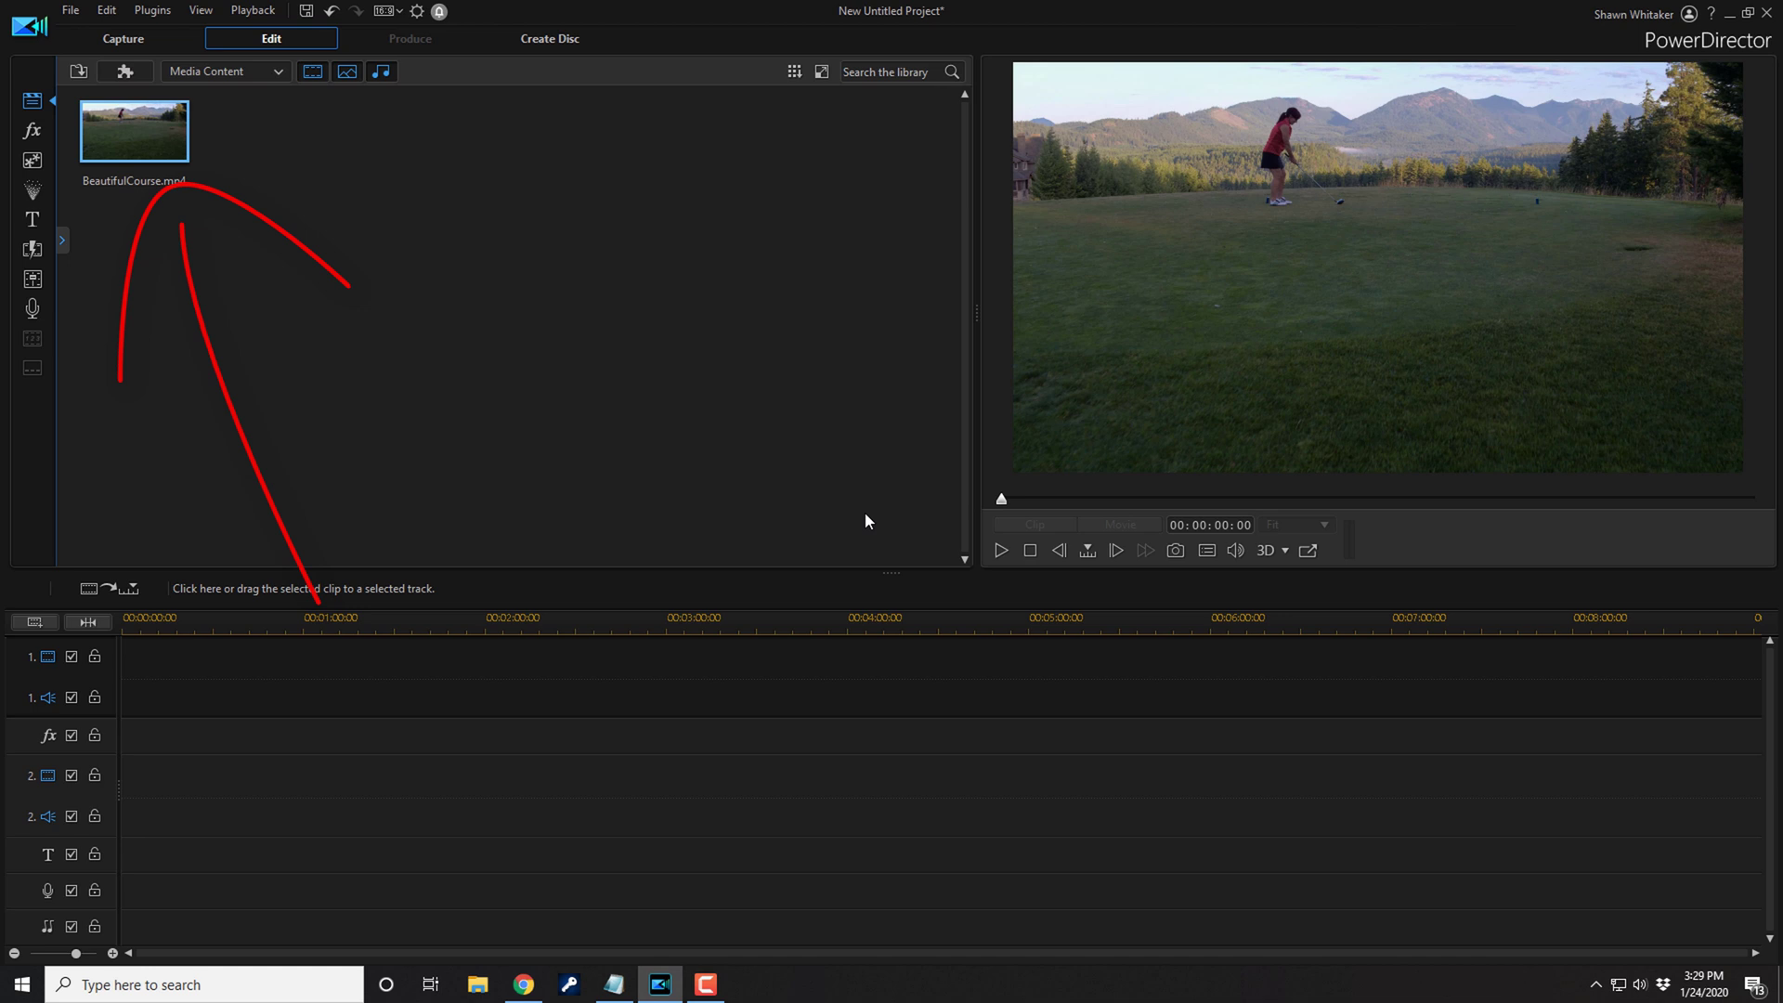
pyautogui.moveTo(148, 133)
pyautogui.mouseDown()
pyautogui.moveTo(151, 395)
pyautogui.moveTo(190, 555)
pyautogui.moveTo(167, 673)
pyautogui.mouseUp()
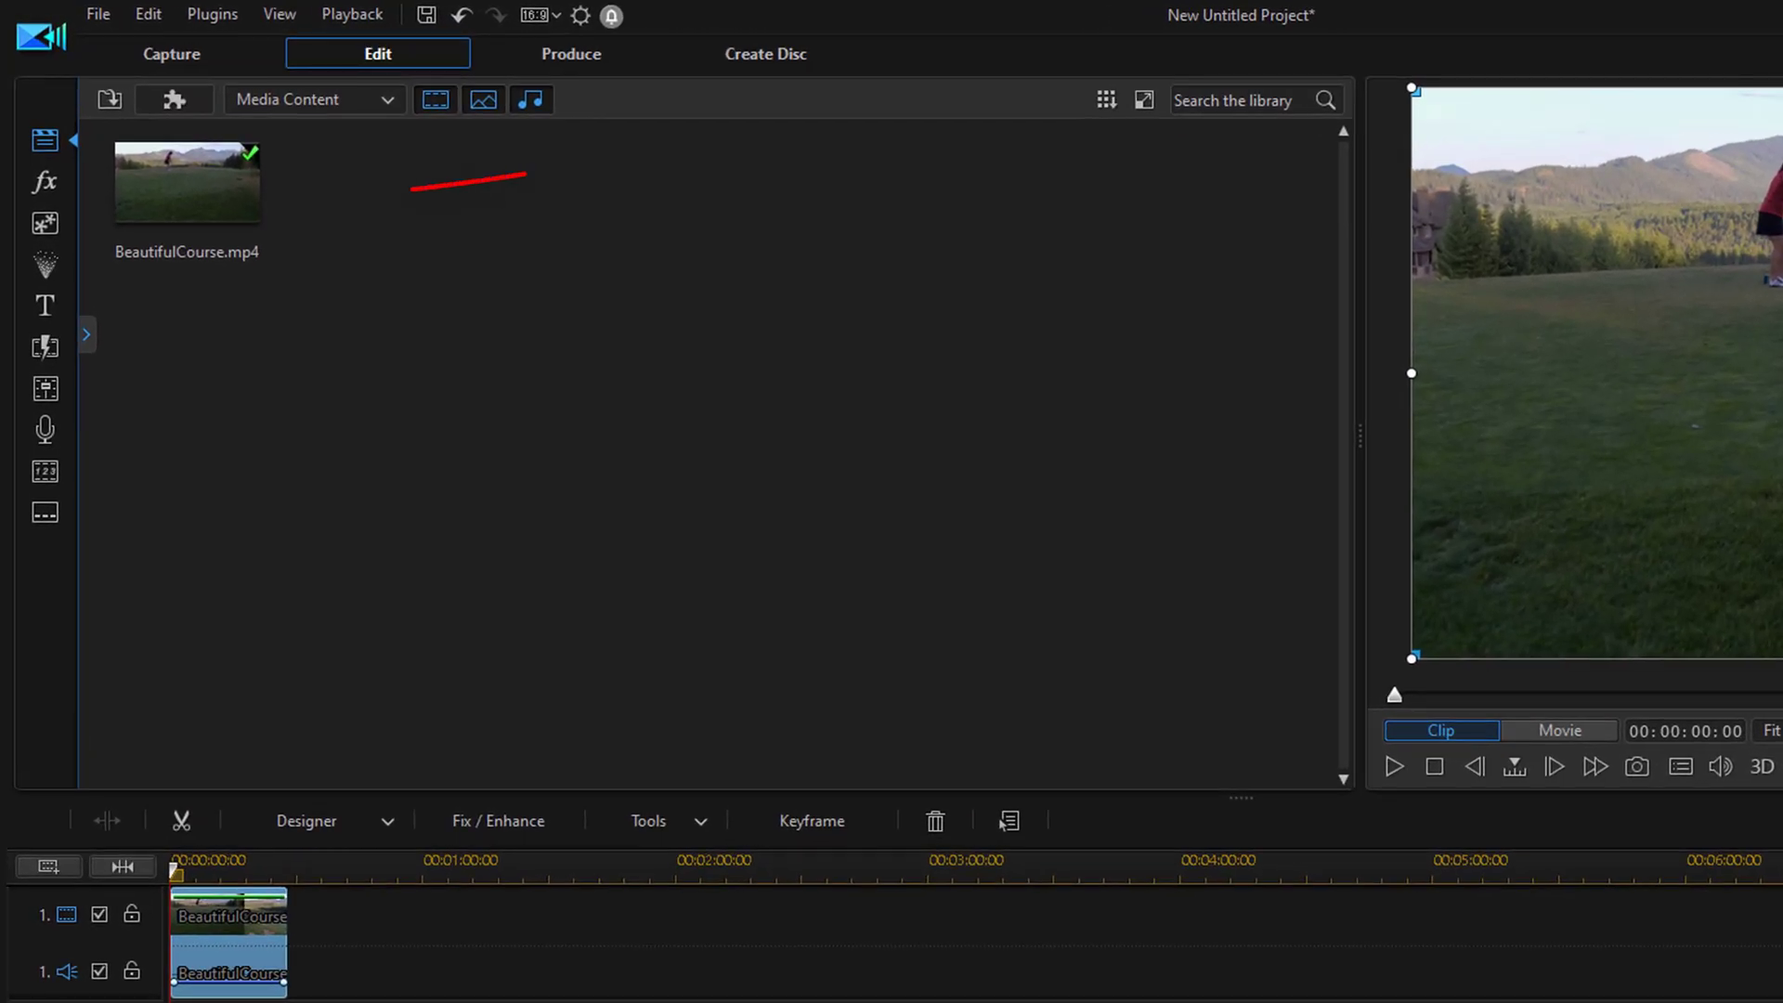
# Apply the Mirror effect from the Visual effects category to the BeautifulCourse clip
pyautogui.click(46, 190)
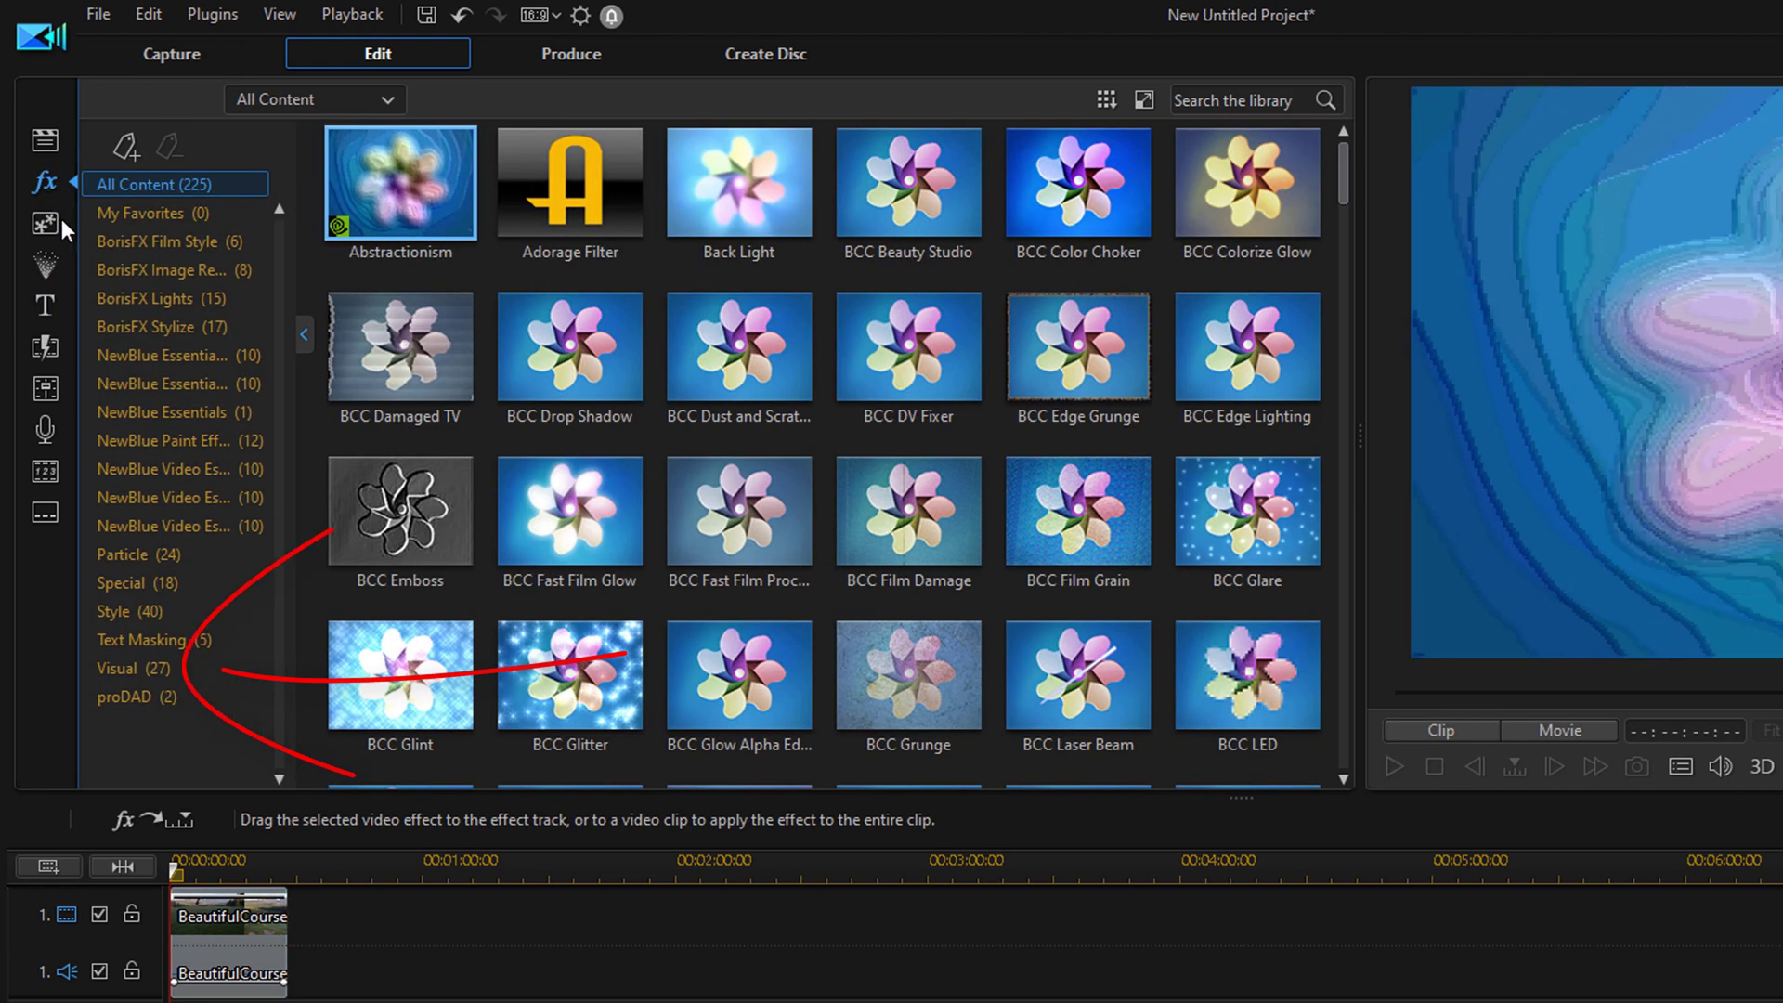
pyautogui.click(192, 681)
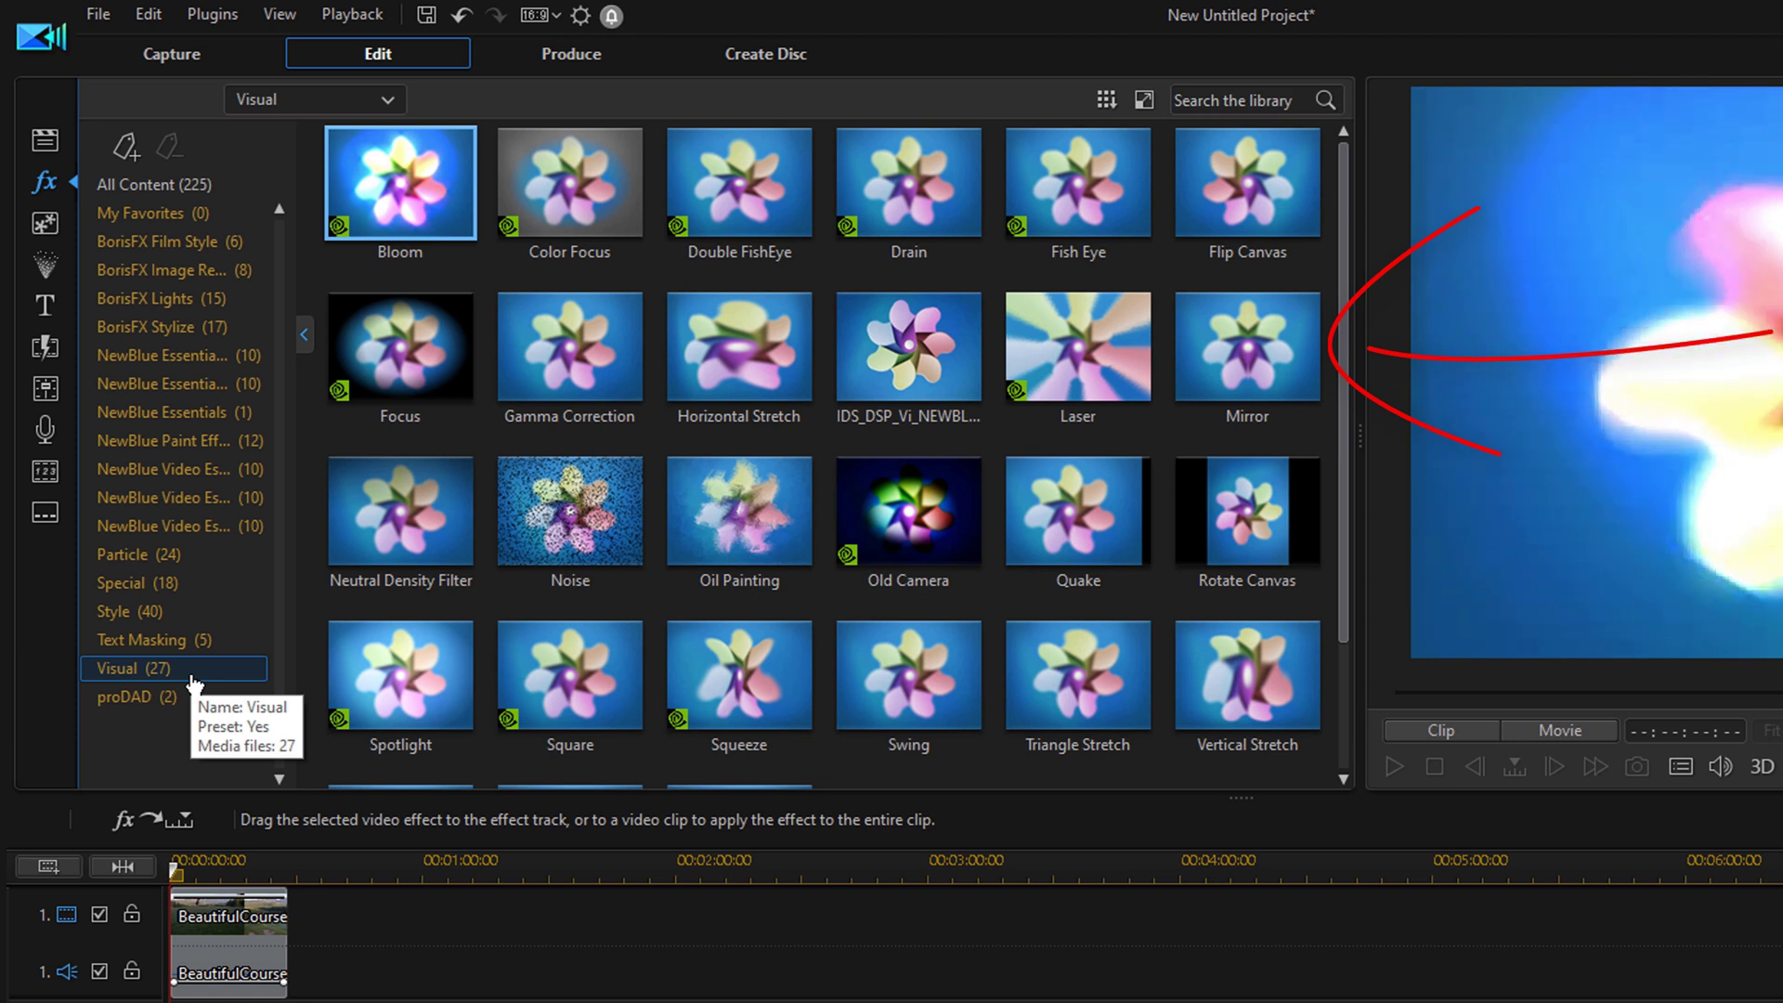
pyautogui.click(1279, 354)
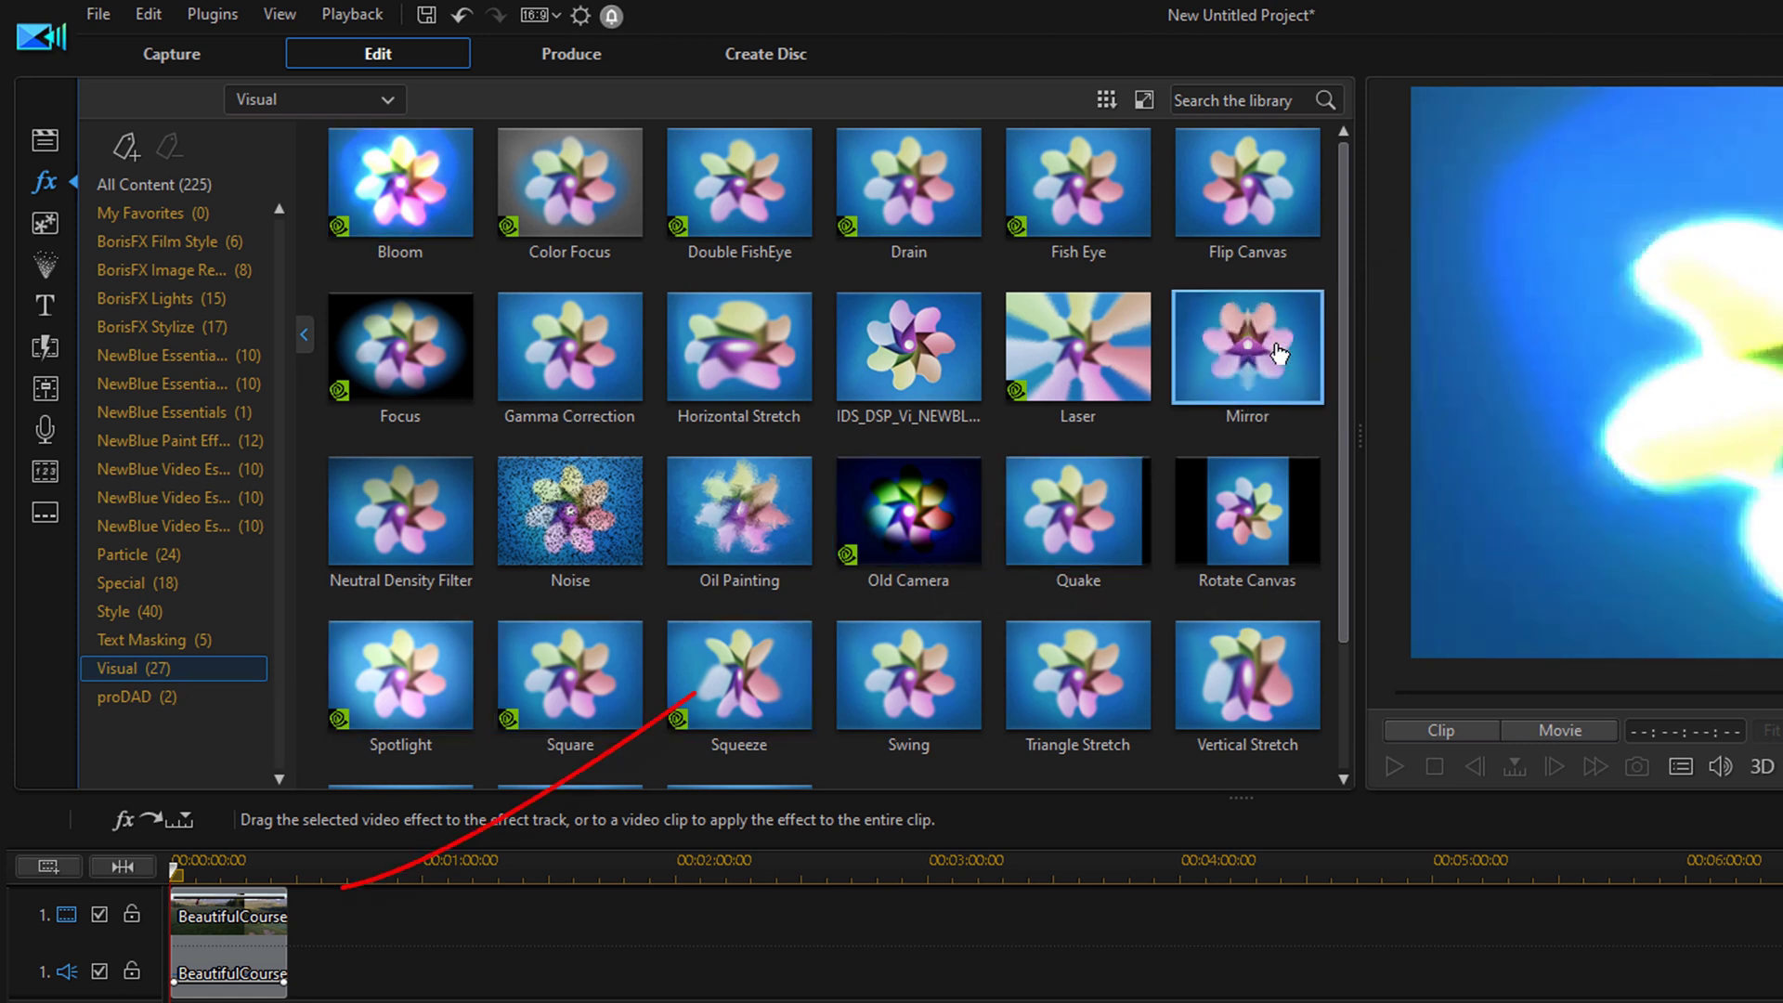
pyautogui.moveTo(1280, 354); pyautogui.dragTo(234, 908)
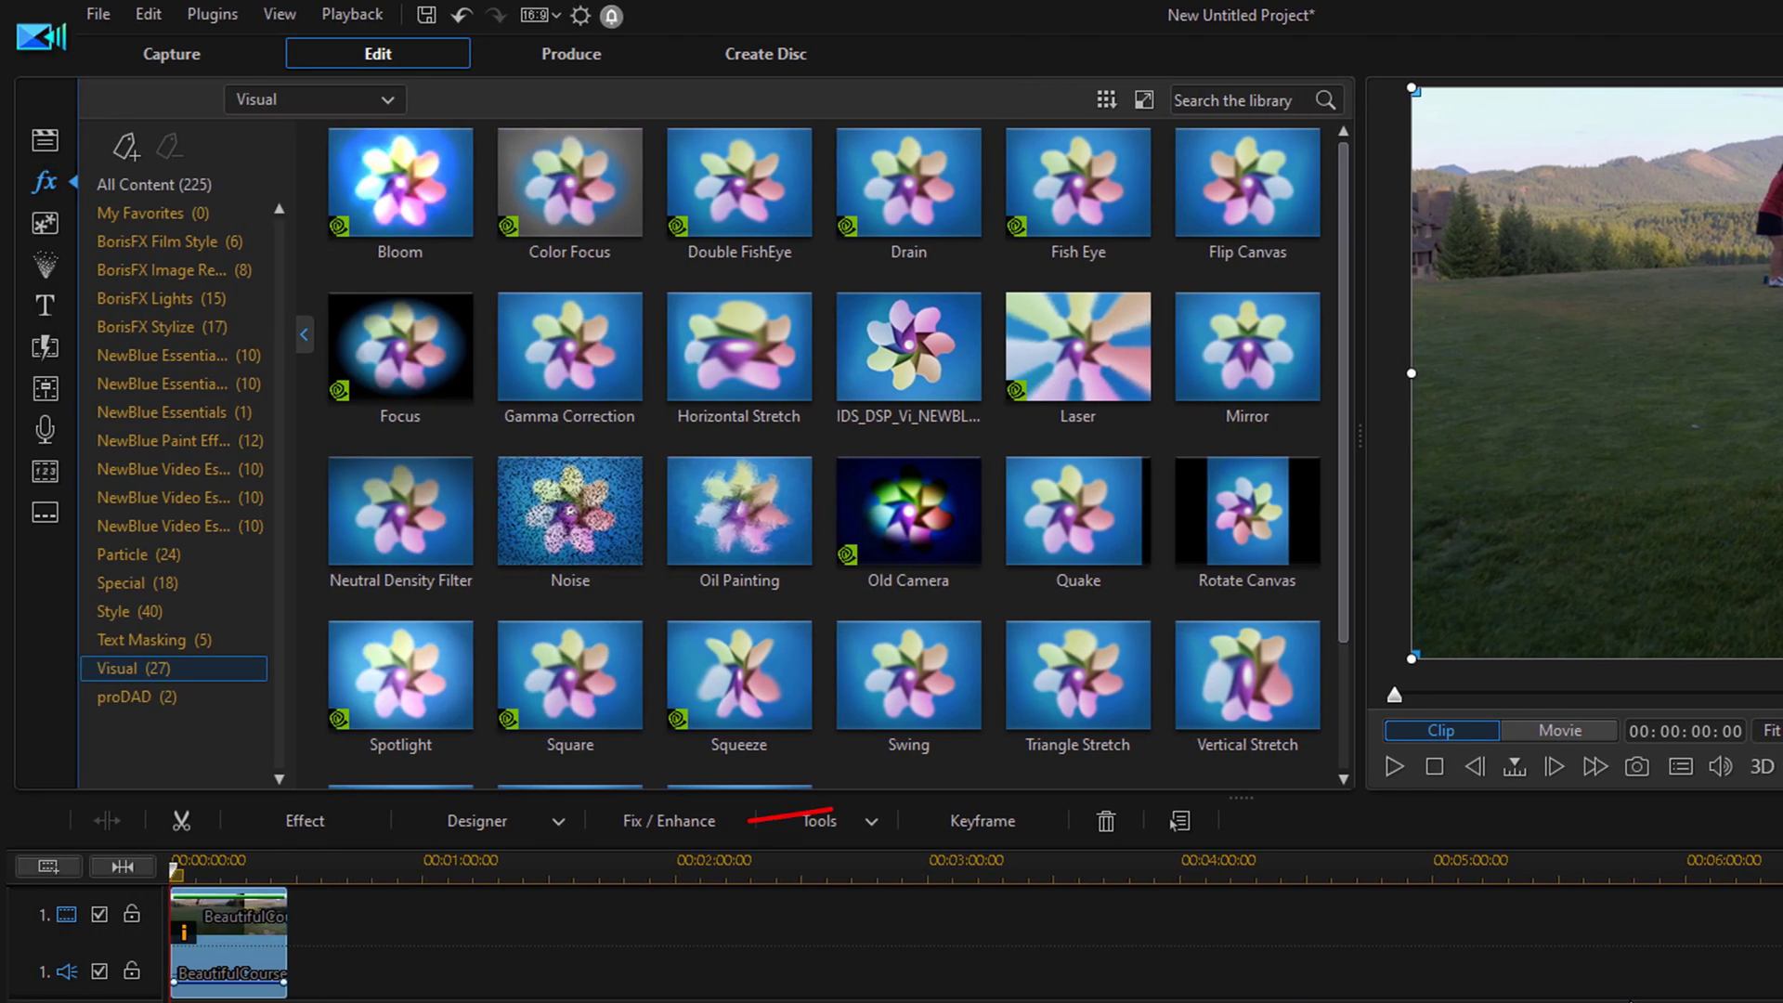
pyautogui.click(299, 823)
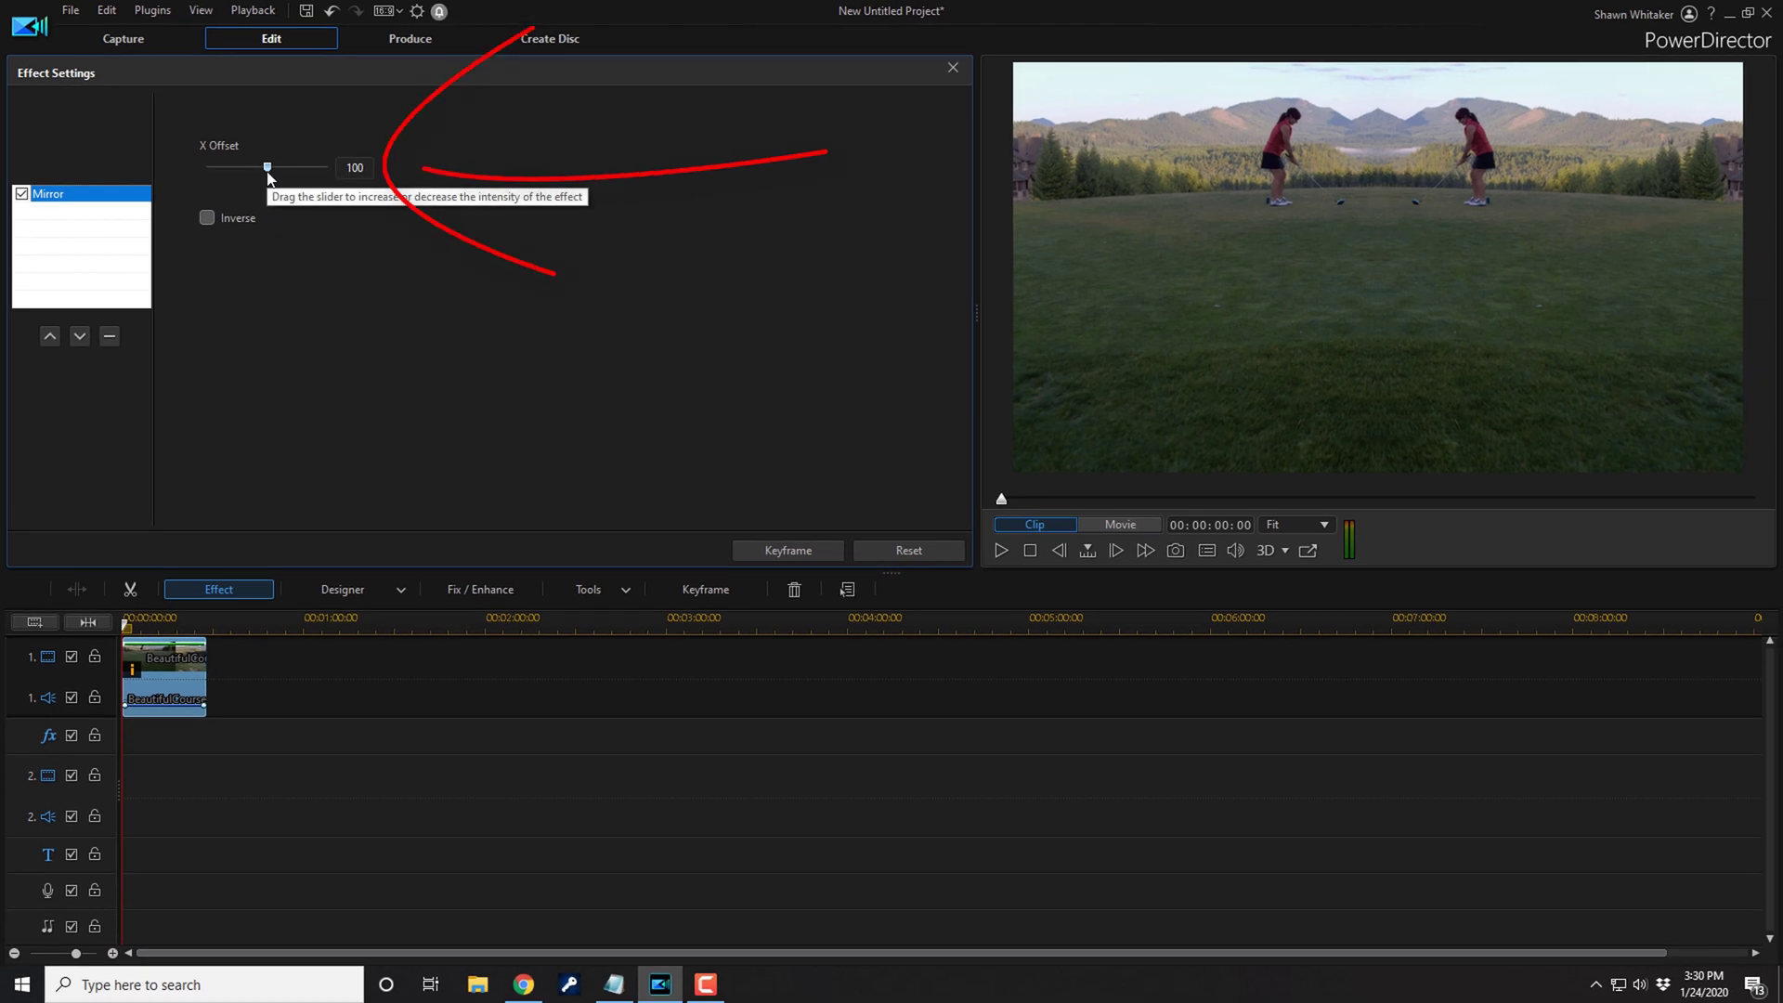
pyautogui.moveTo(267, 168)
pyautogui.mouseDown()
pyautogui.moveTo(238, 174)
pyautogui.moveTo(286, 189)
pyautogui.mouseUp()
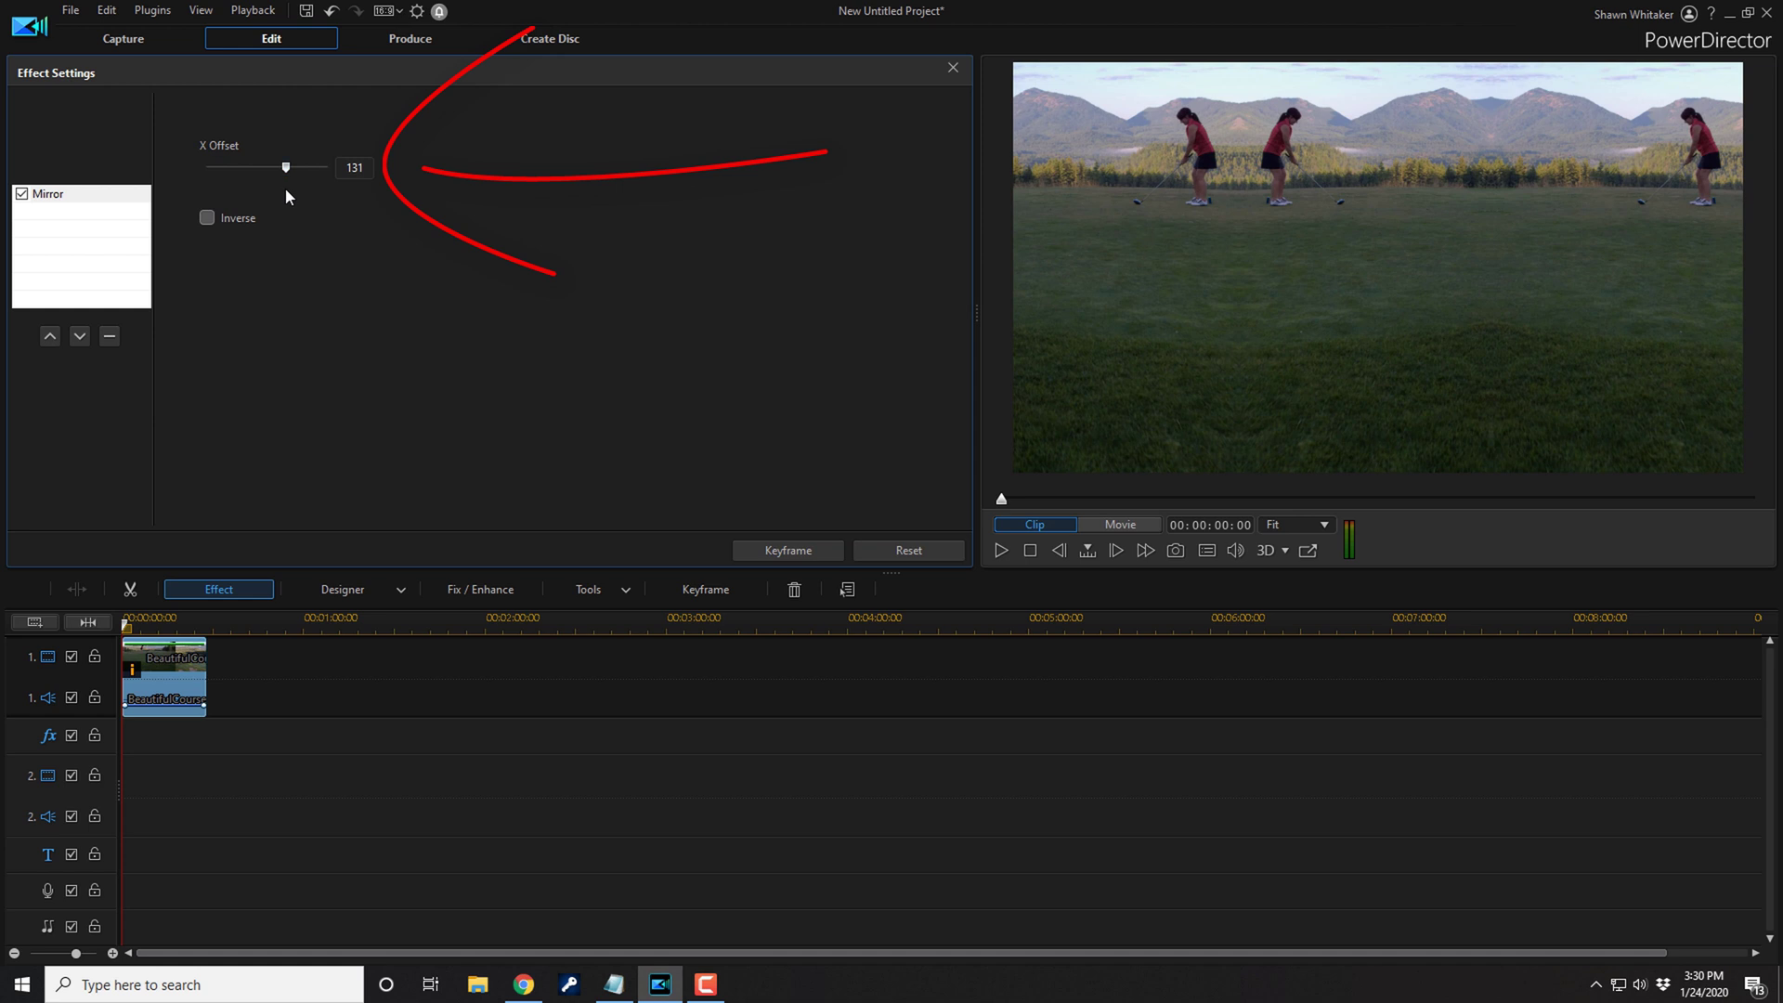
pyautogui.doubleClick(370, 168)
pyautogui.write('100')
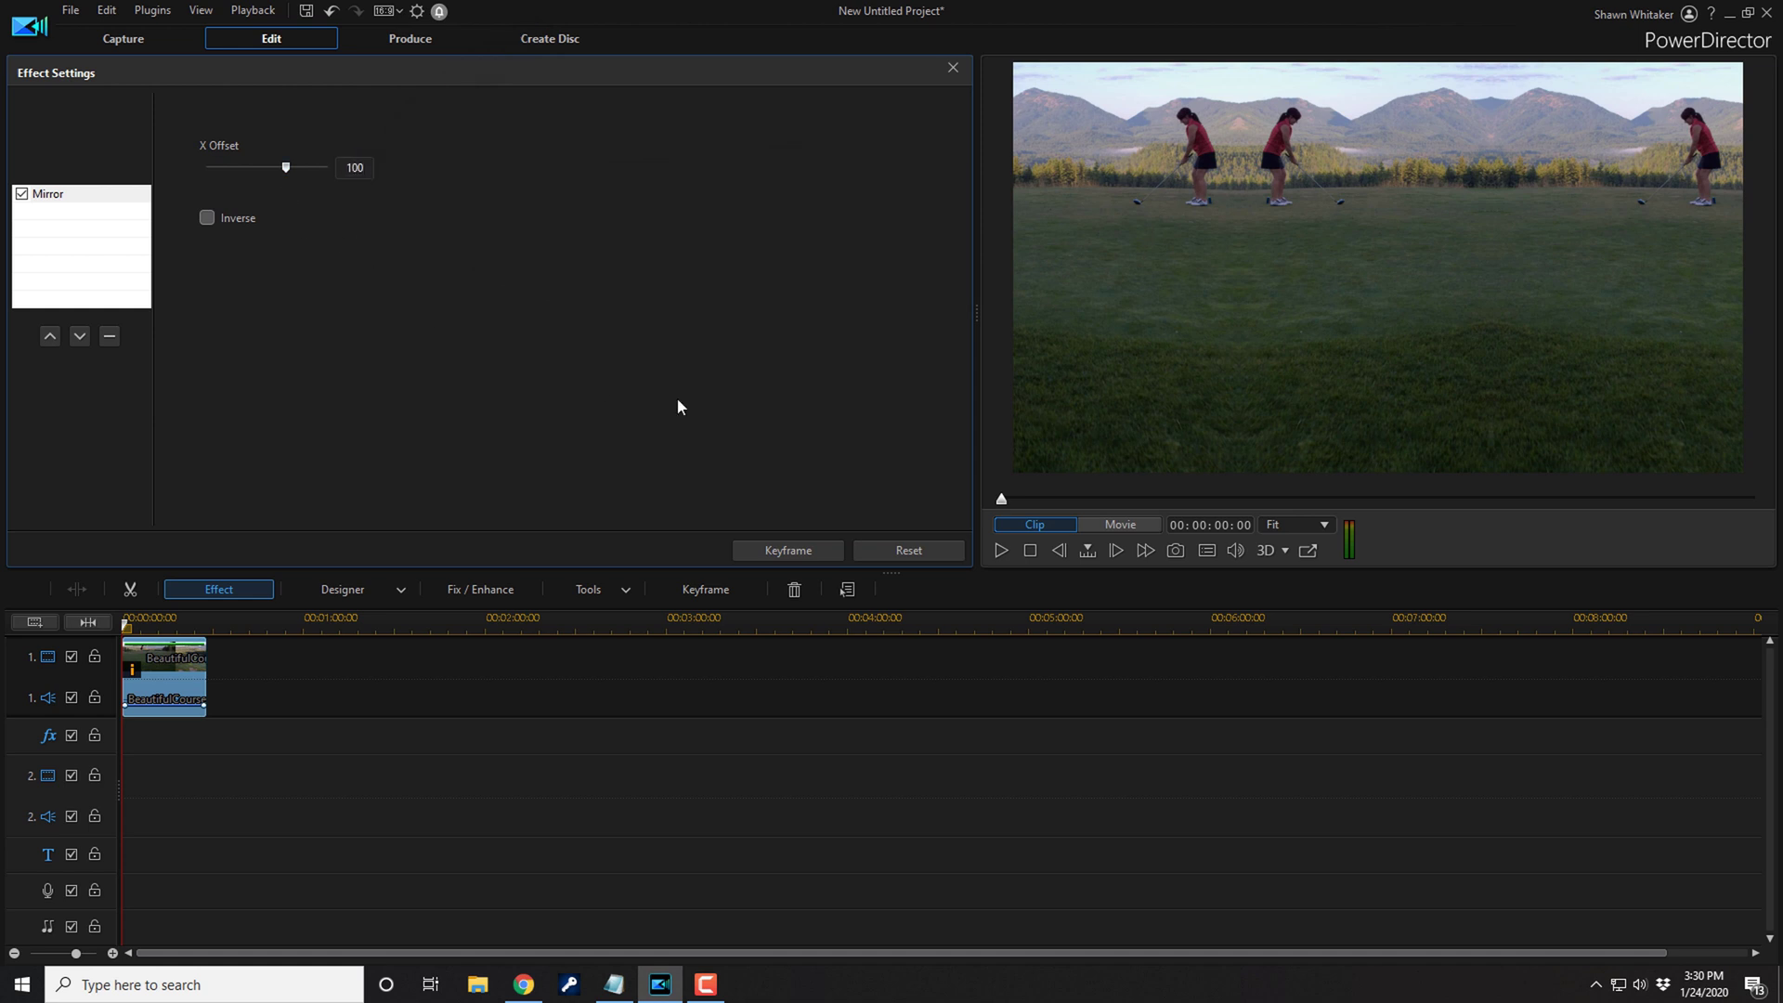
pyautogui.press('Return')
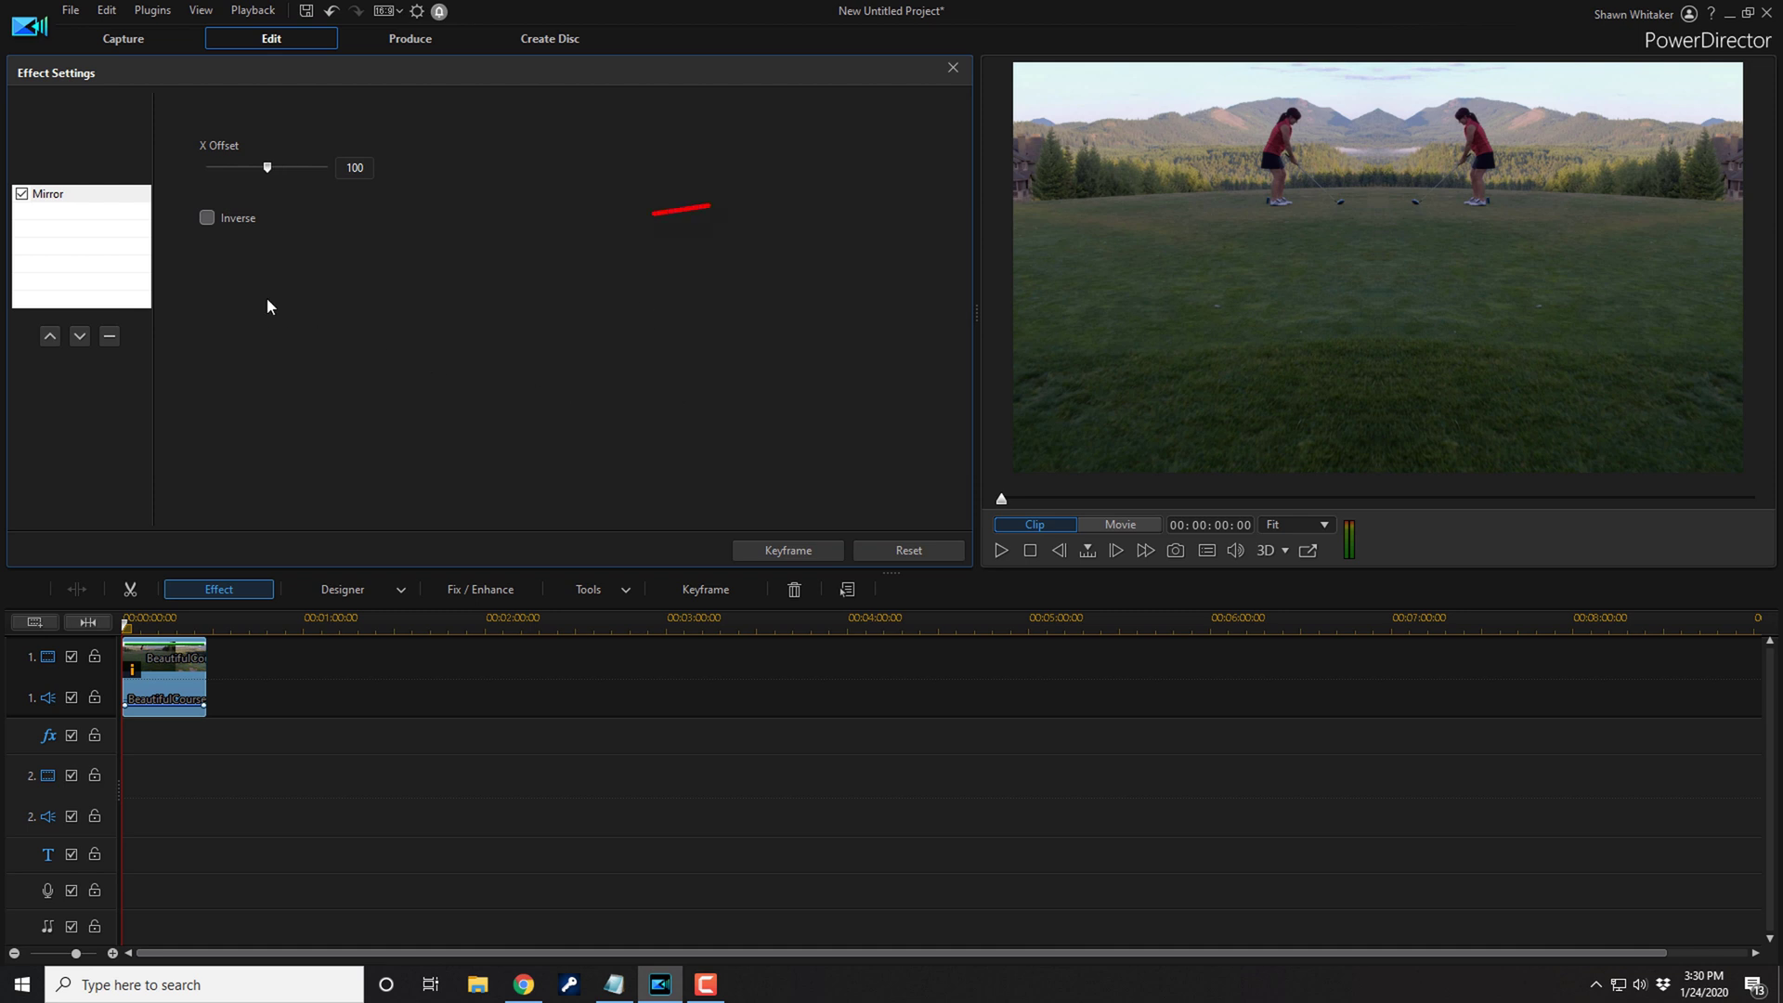
pyautogui.click(207, 220)
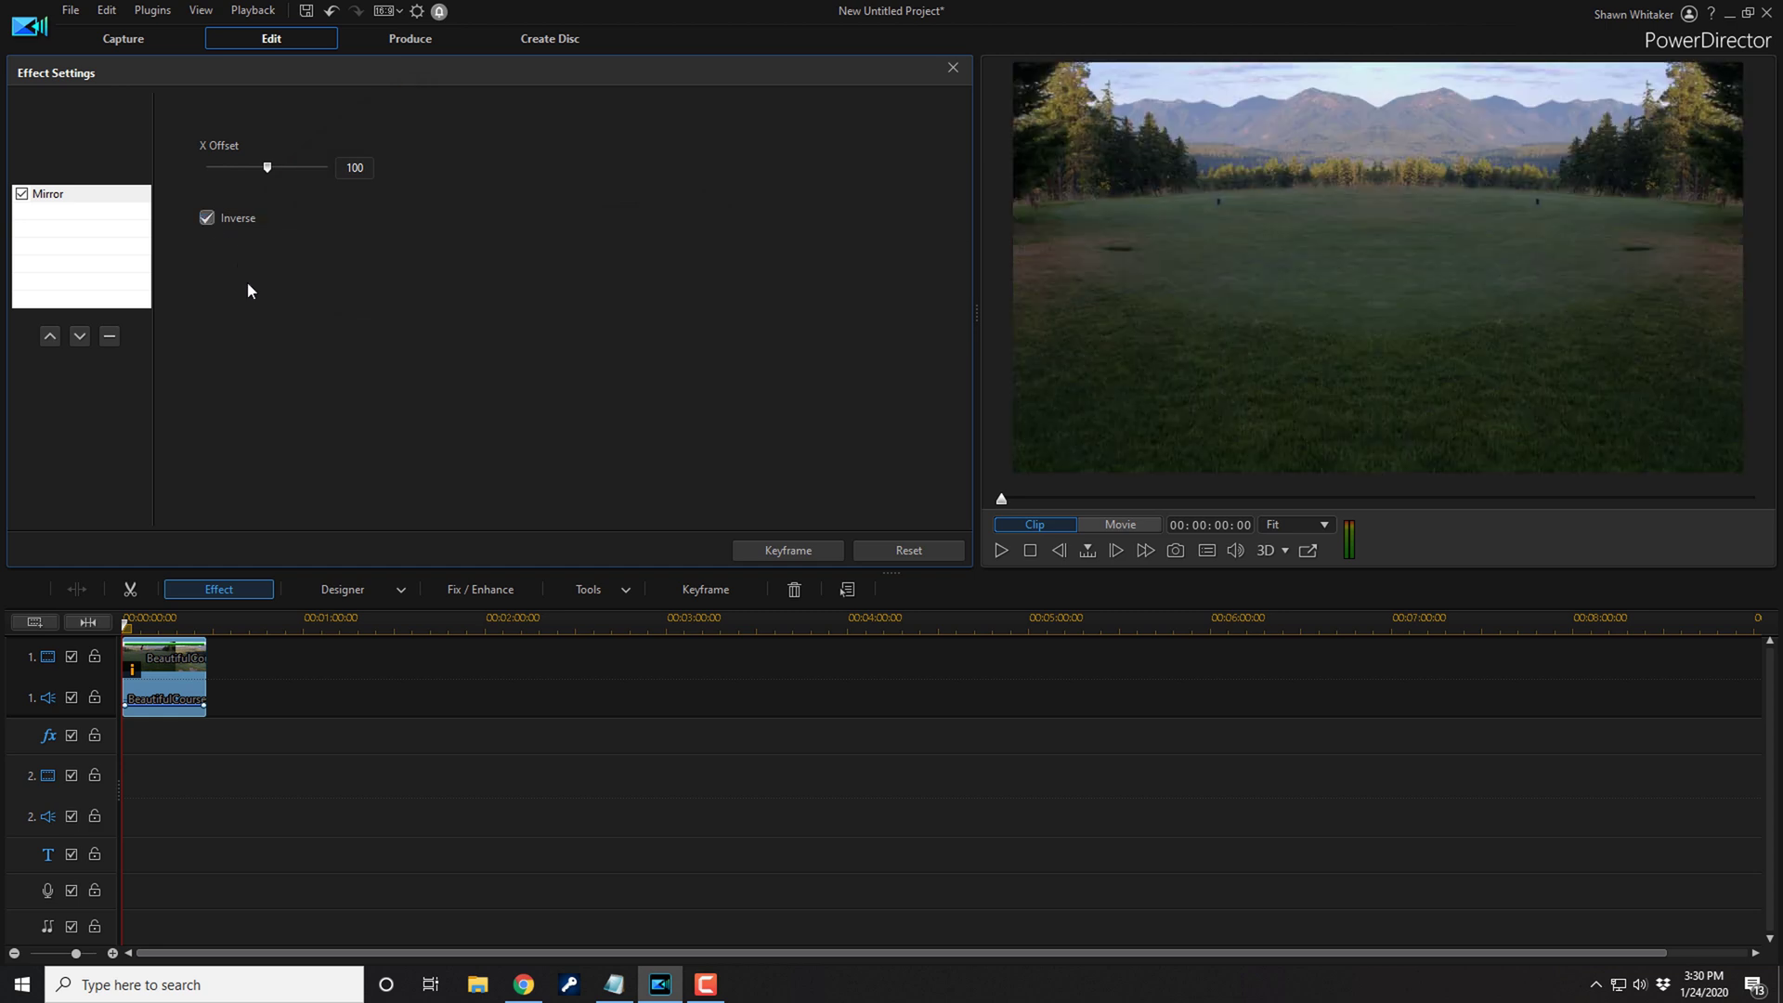
pyautogui.click(207, 220)
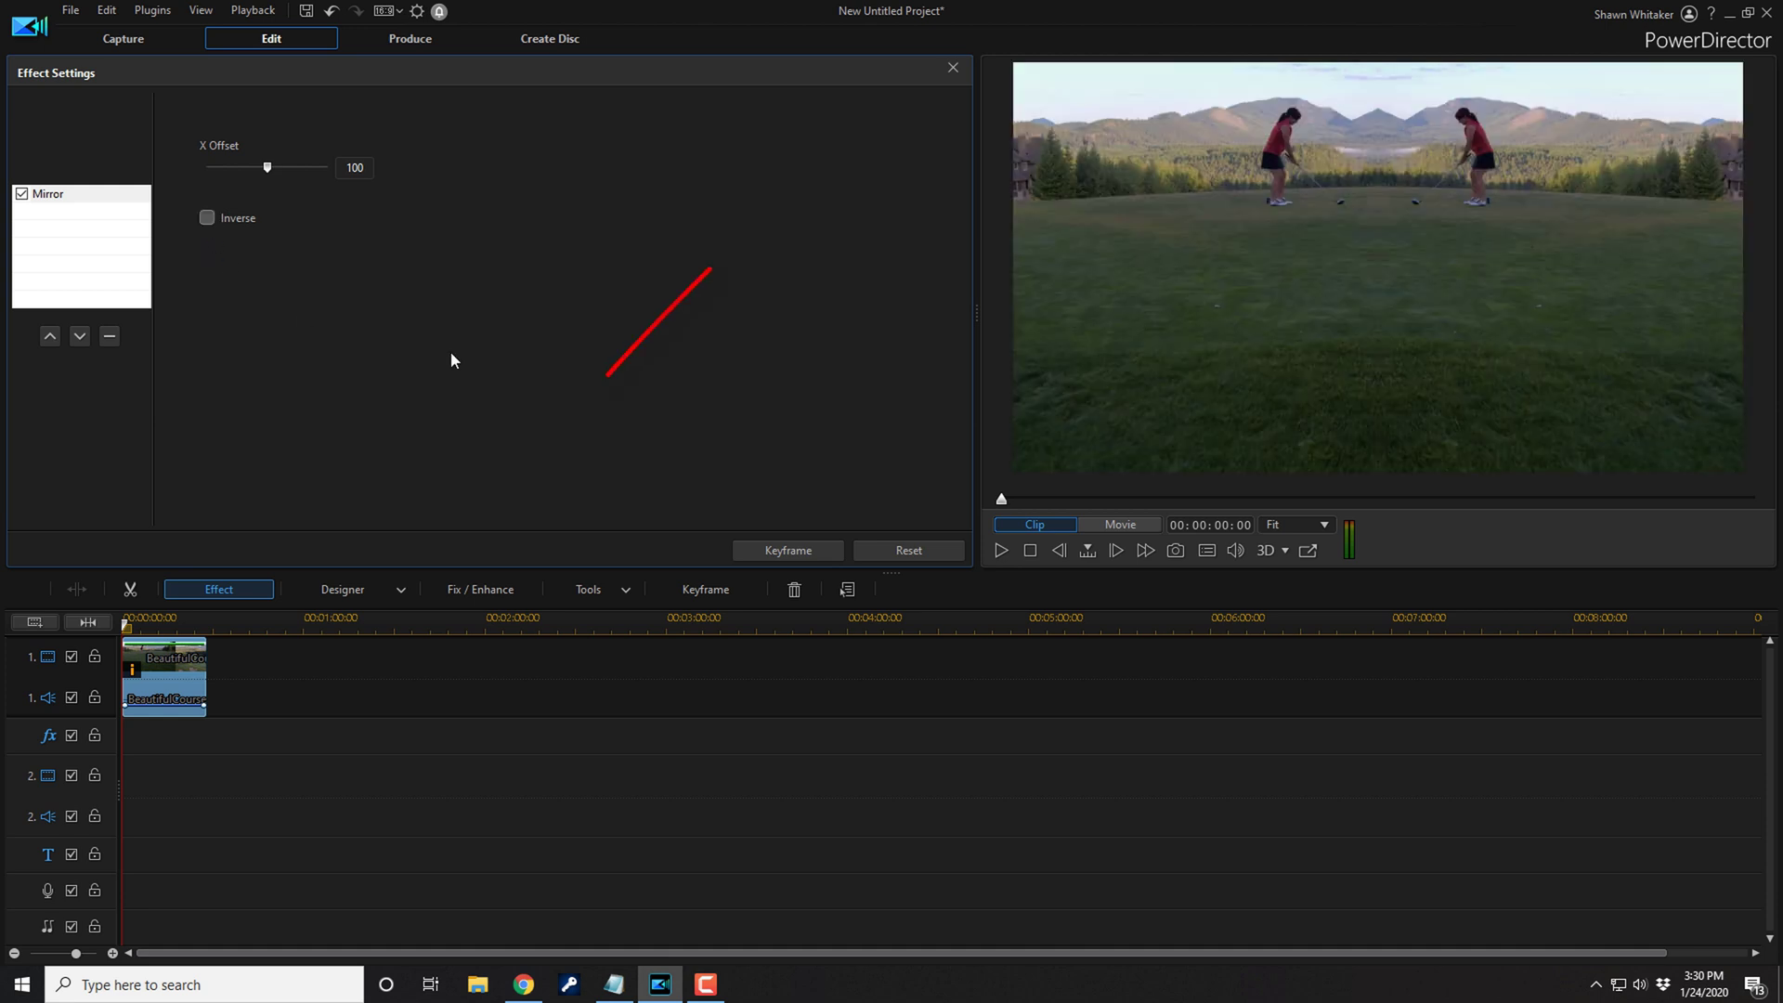
pyautogui.click(953, 73)
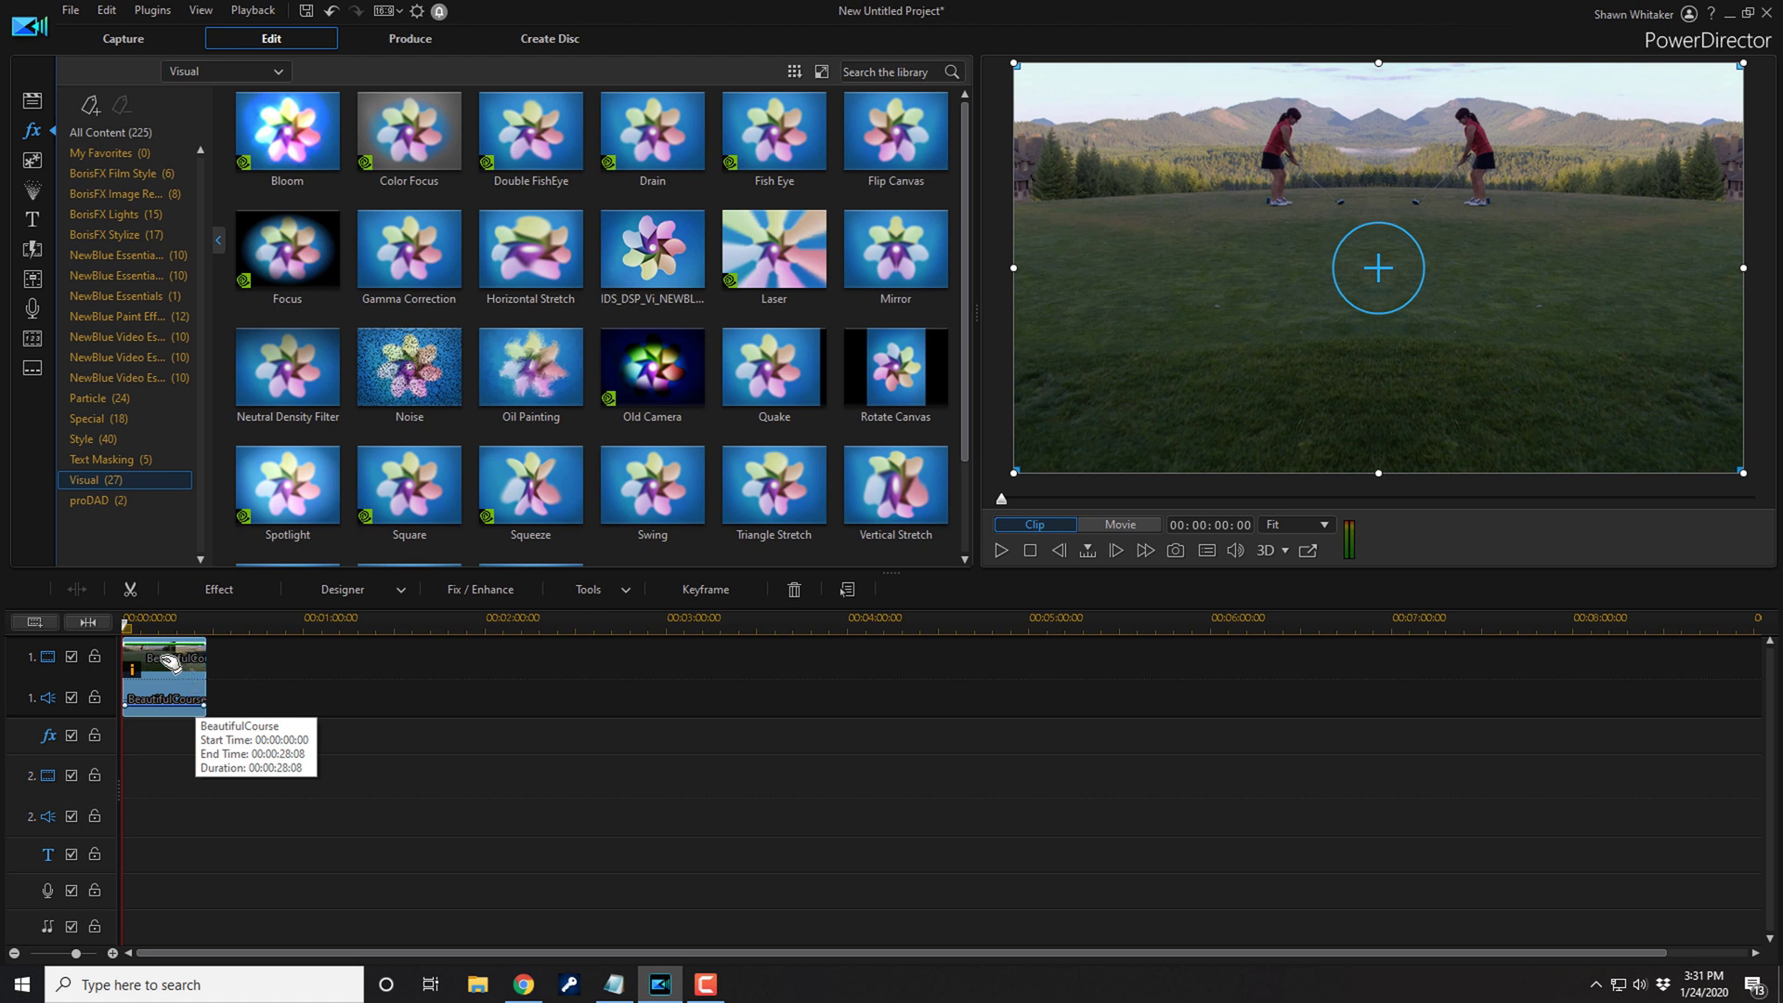
# In PiP Designer, set the mirrored clip's Position Y to 1.000 and confirm with OK
pyautogui.press('F2')
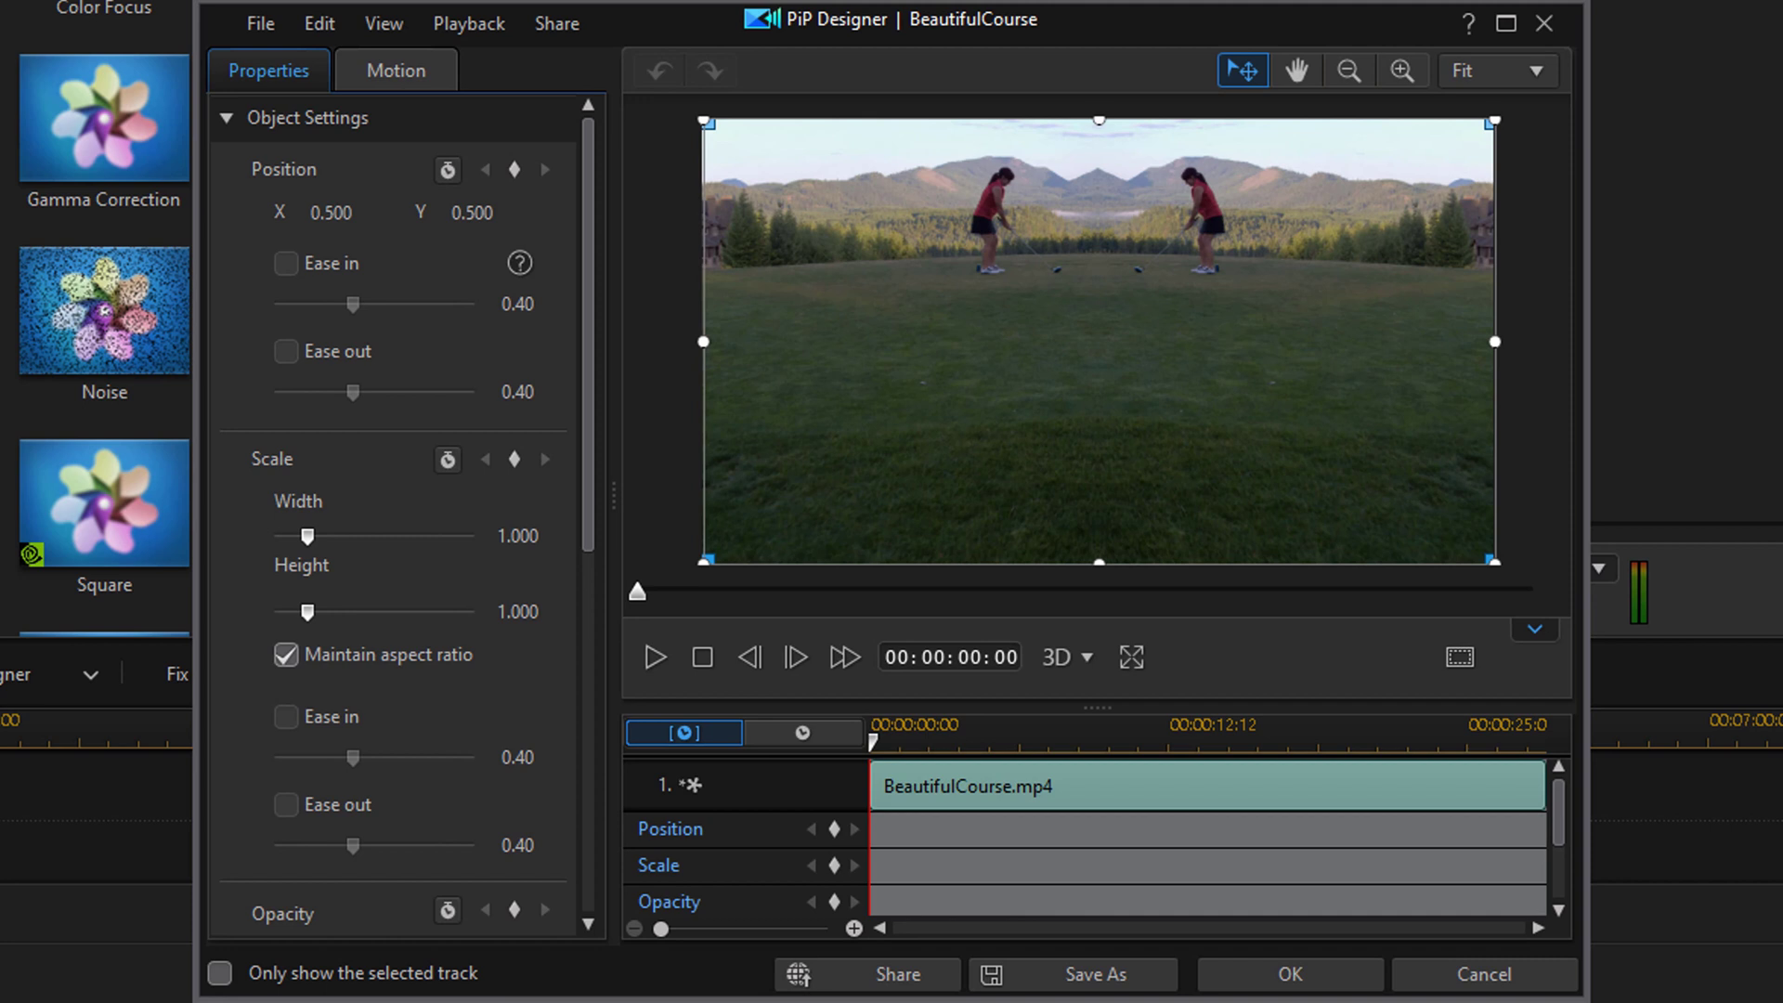
pyautogui.click(497, 212)
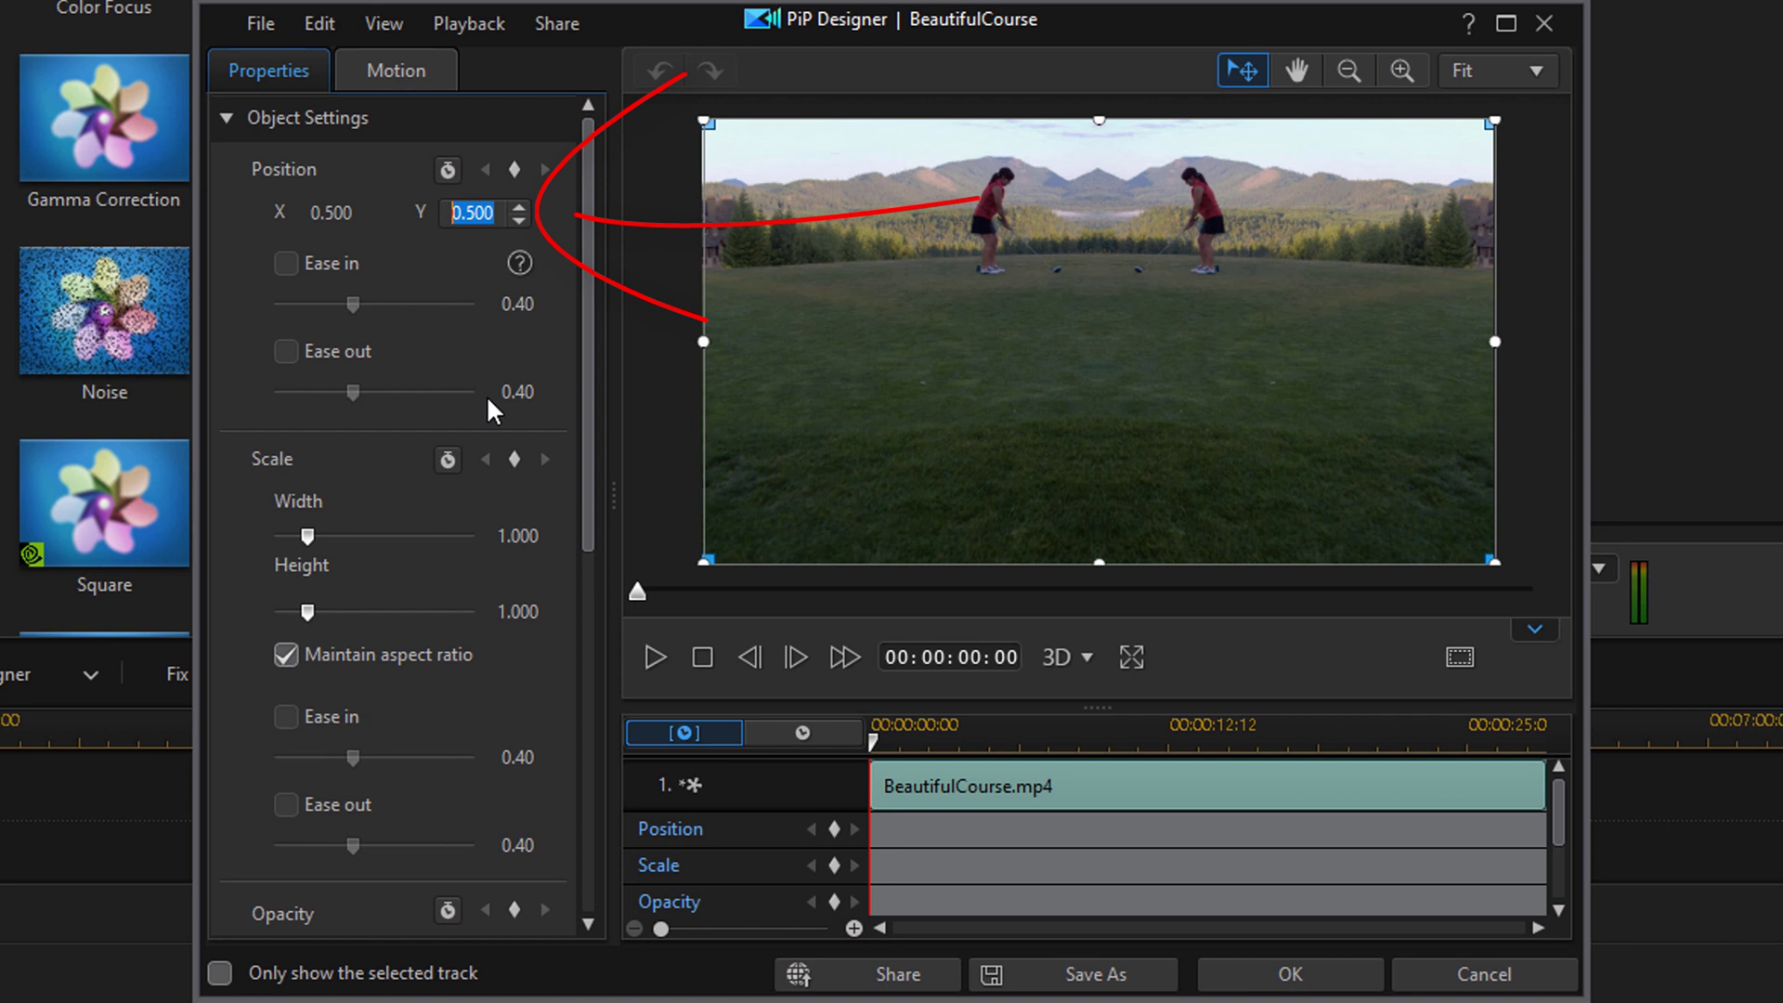
pyautogui.write('1')
pyautogui.press('Return')
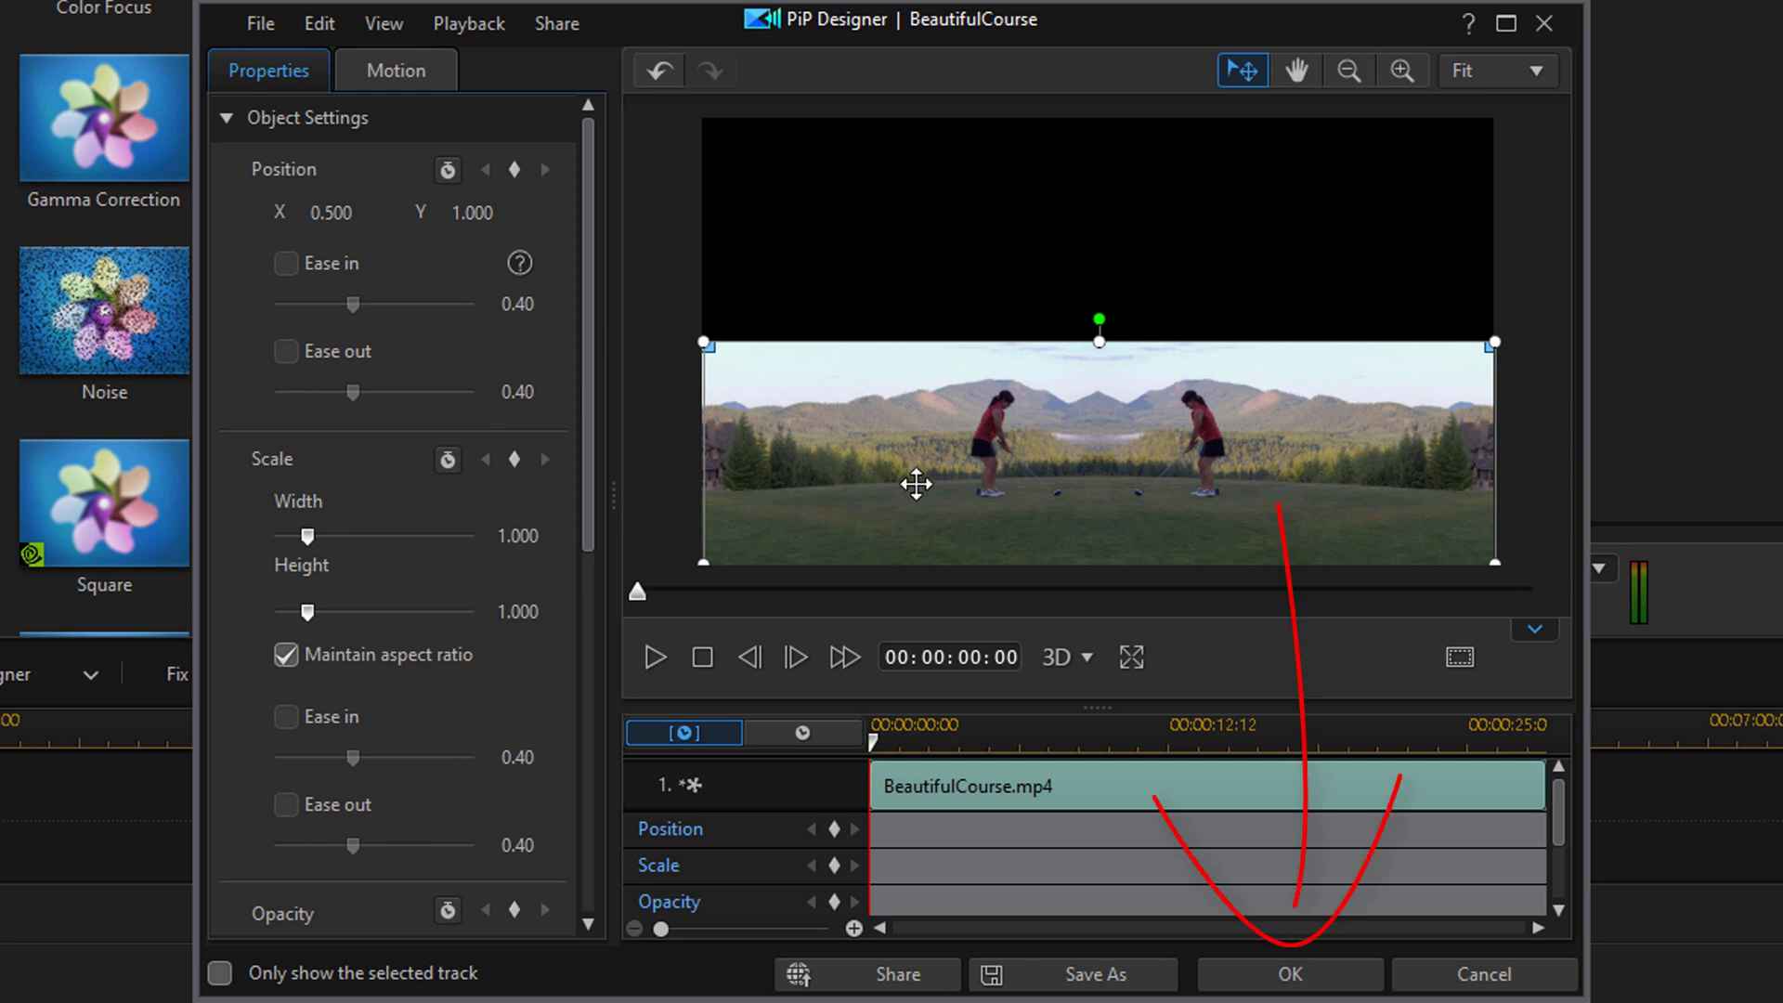
pyautogui.click(1289, 975)
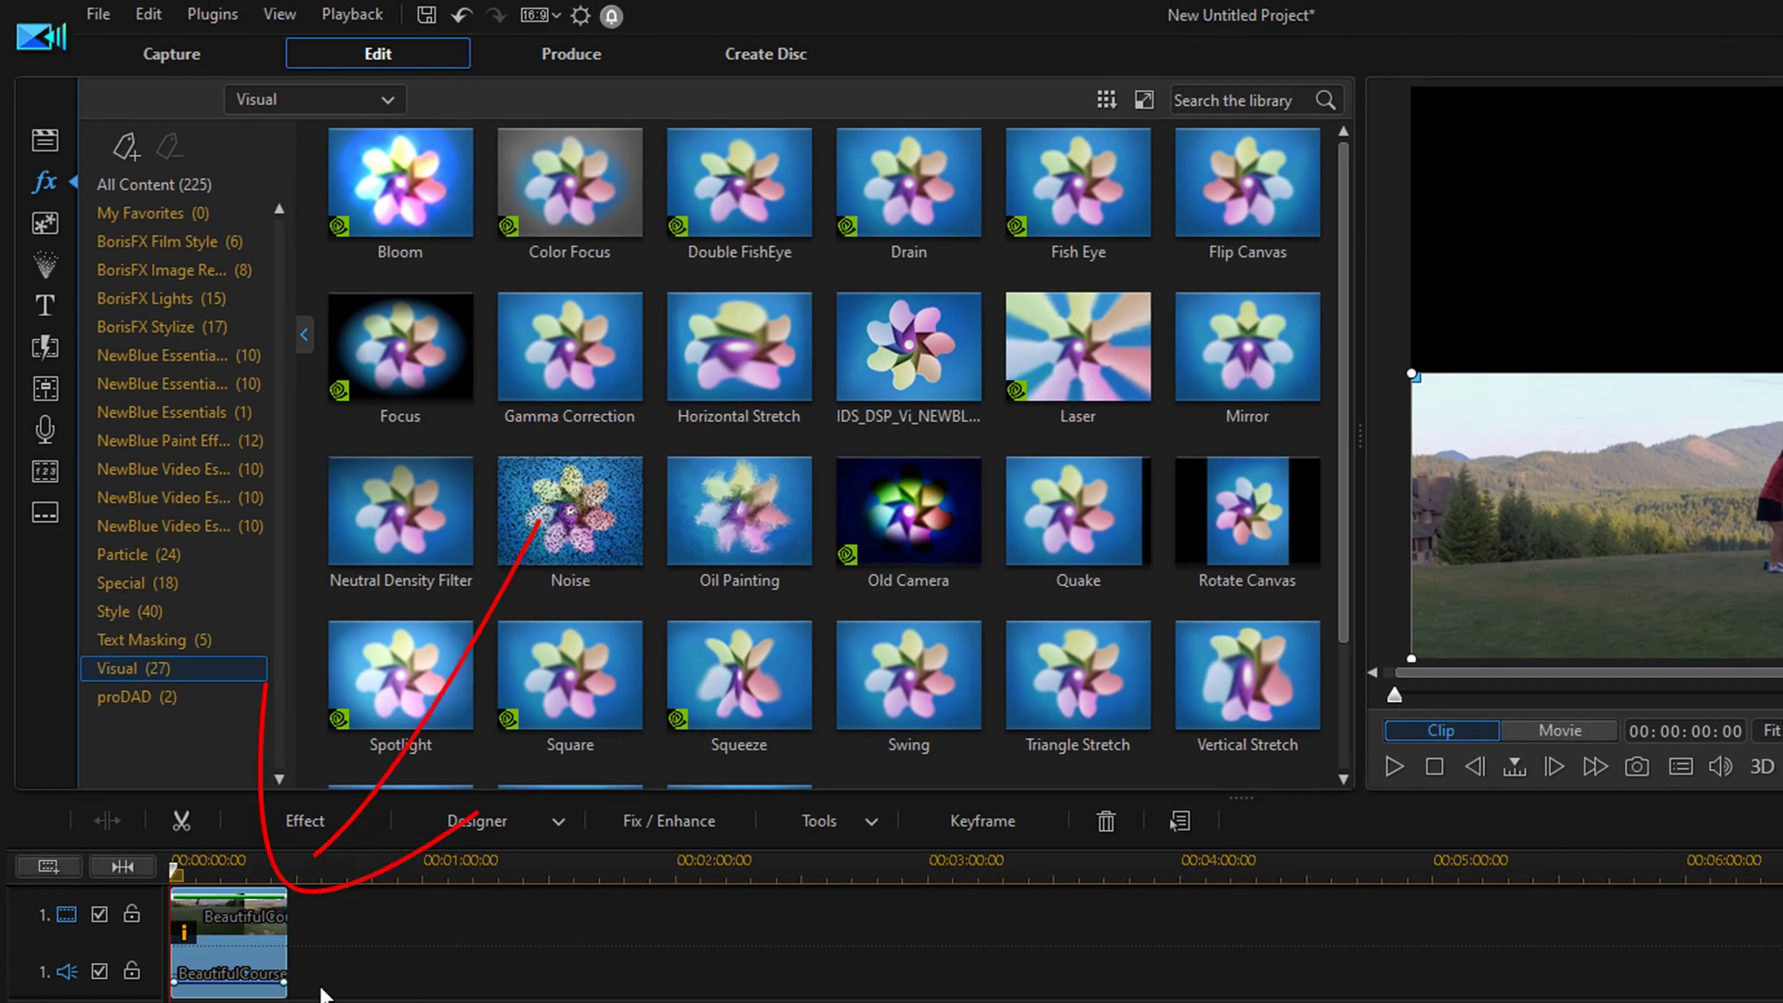
# Copy the track 1 golf clip and Paste and Overwrite it at the start of track 2
pyautogui.rightClick(240, 927)
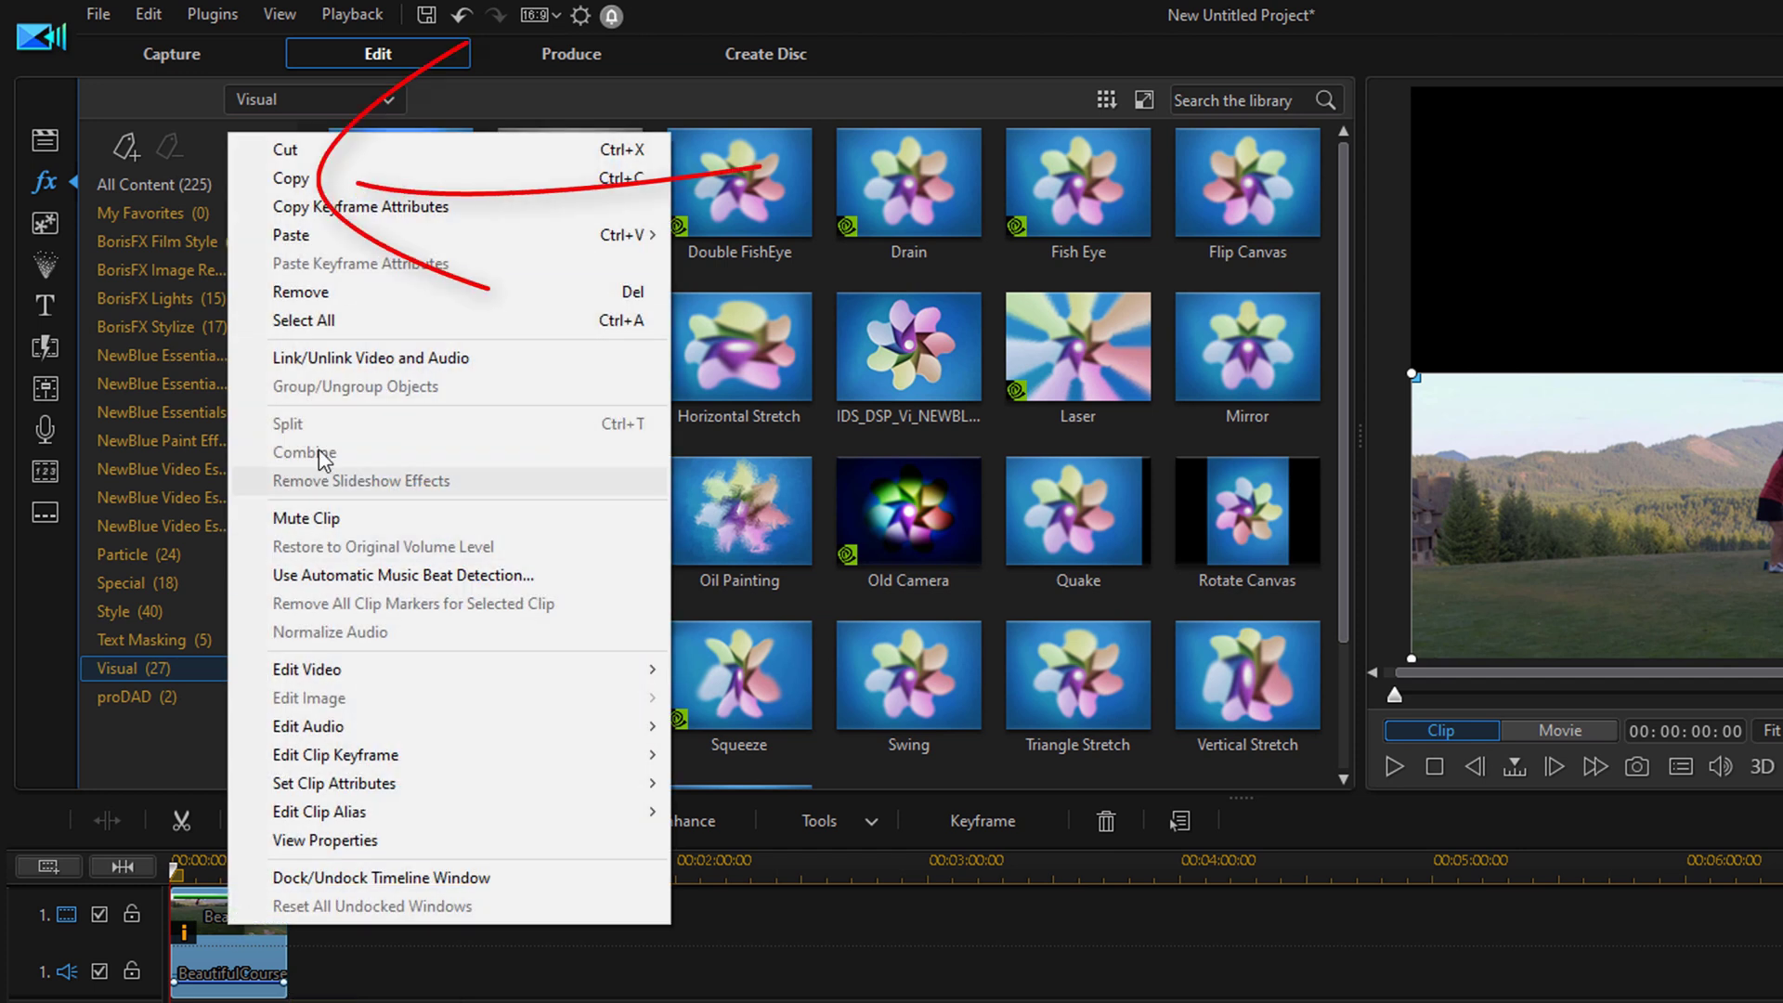
pyautogui.click(325, 179)
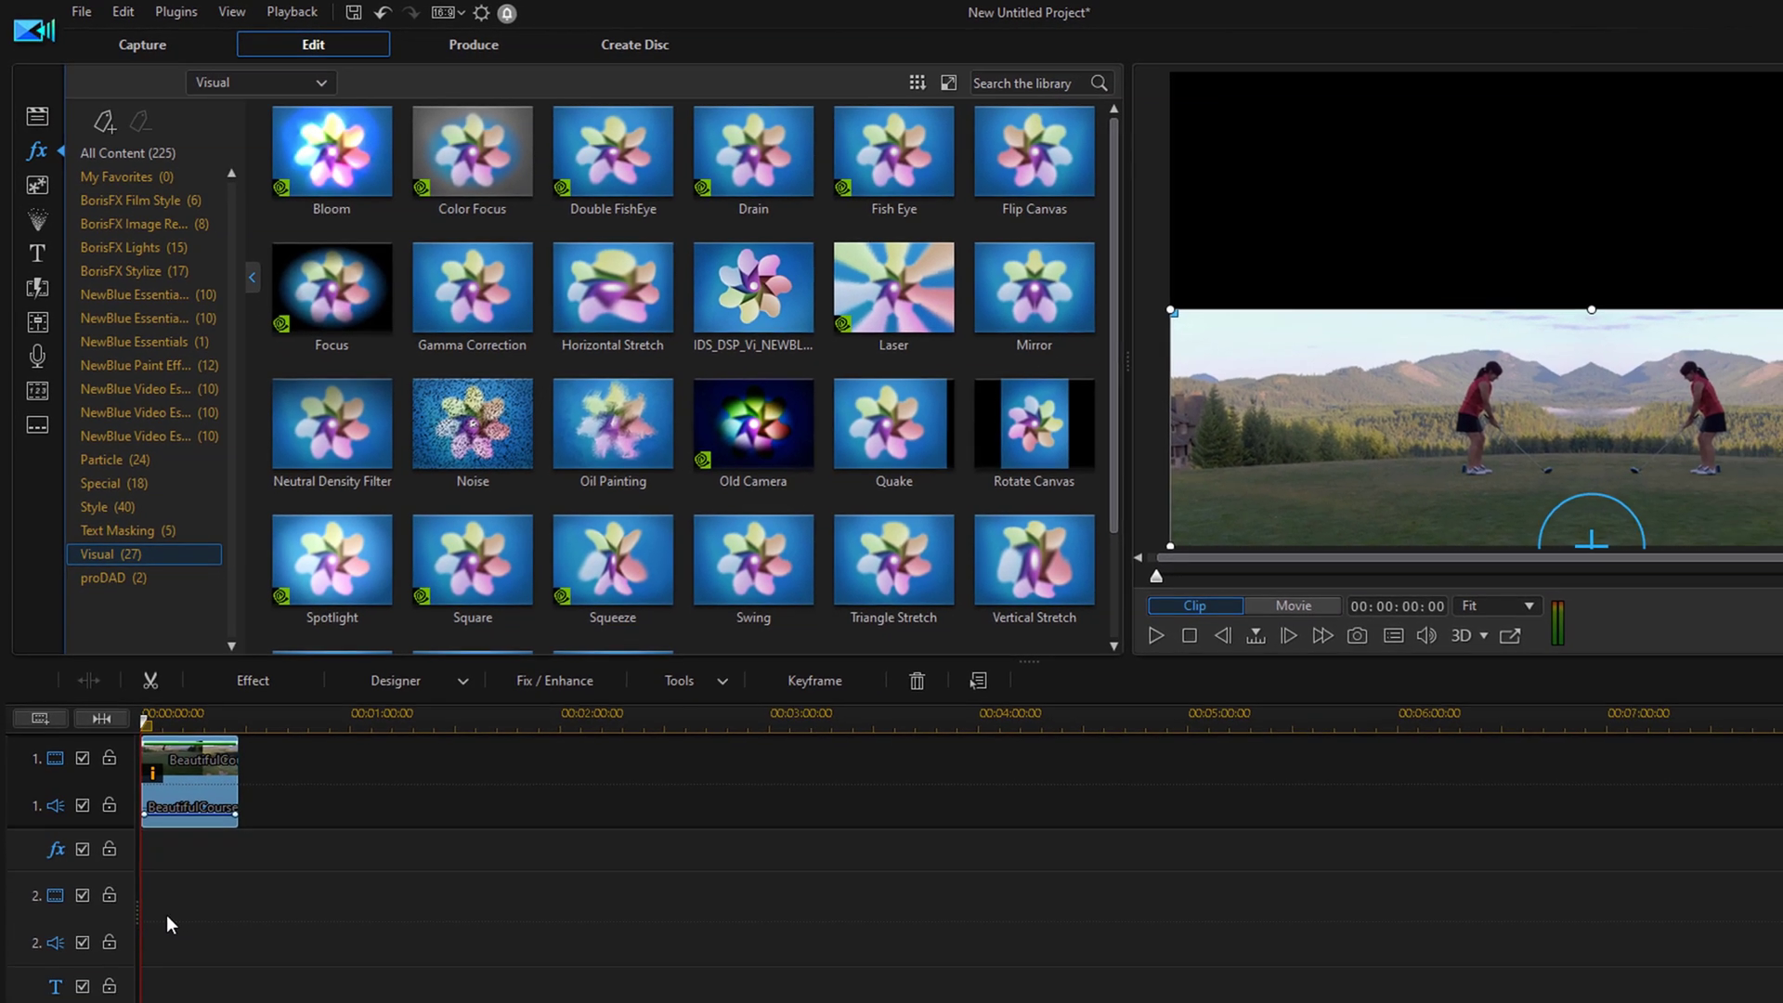
pyautogui.click(165, 912)
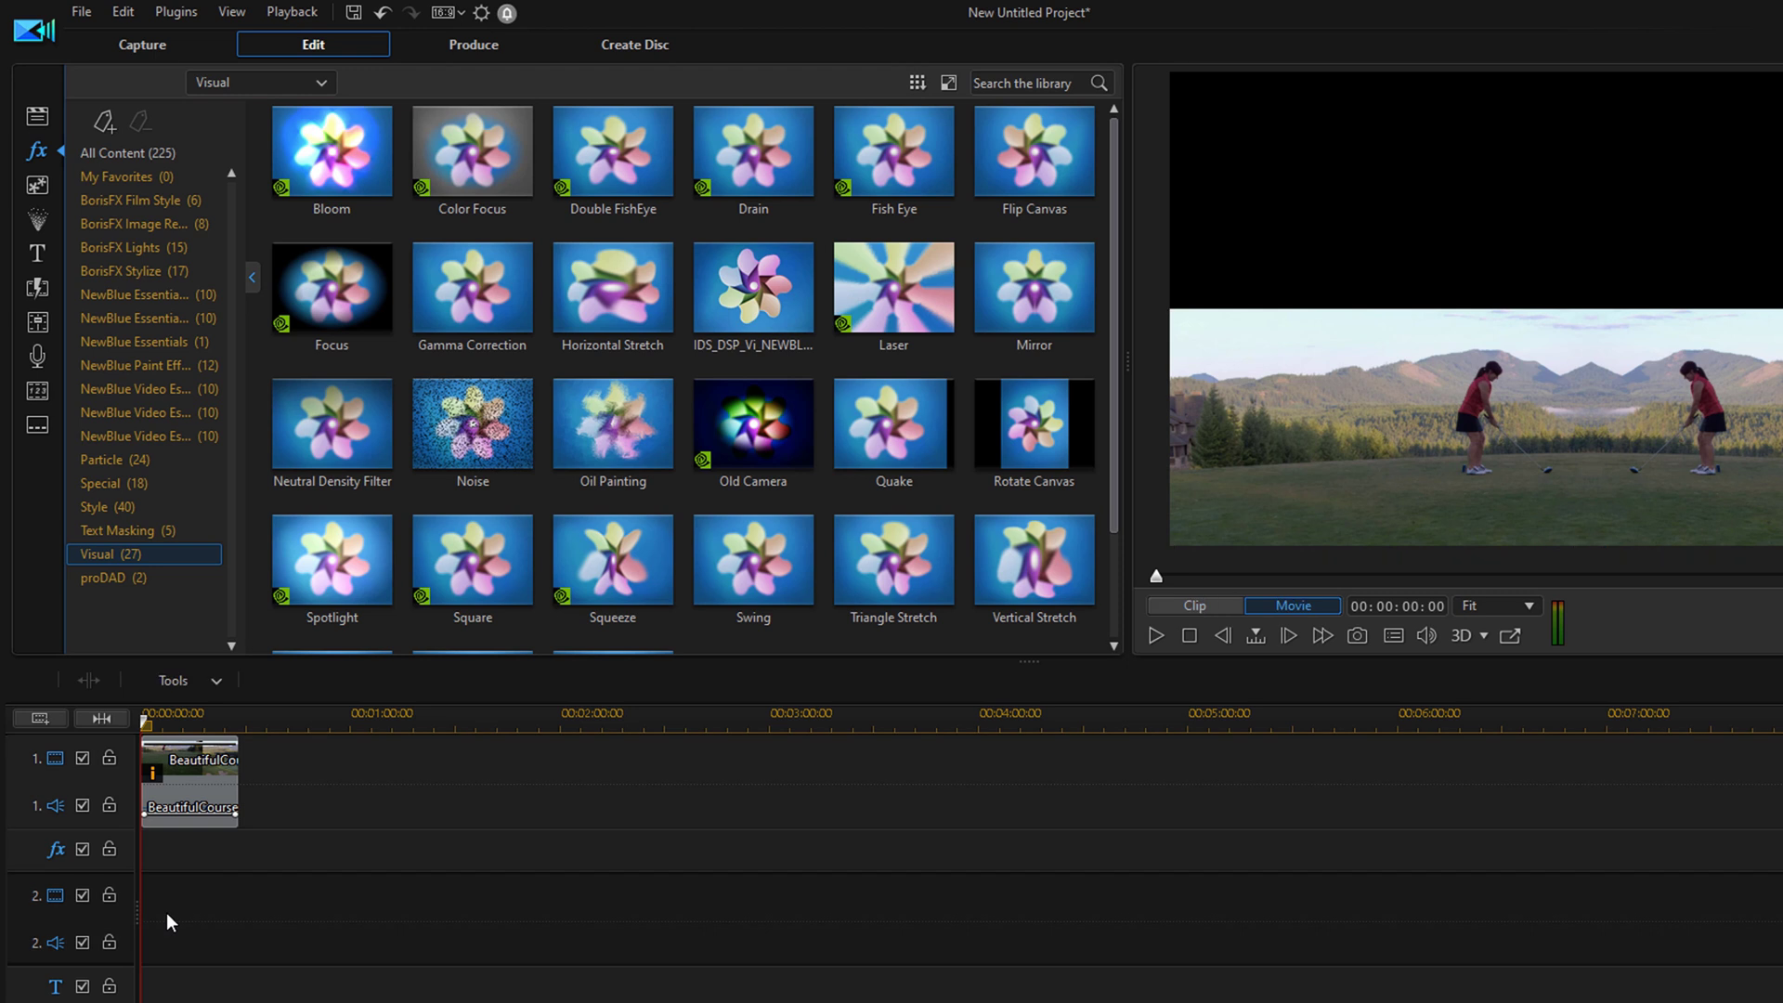
pyautogui.rightClick(165, 912)
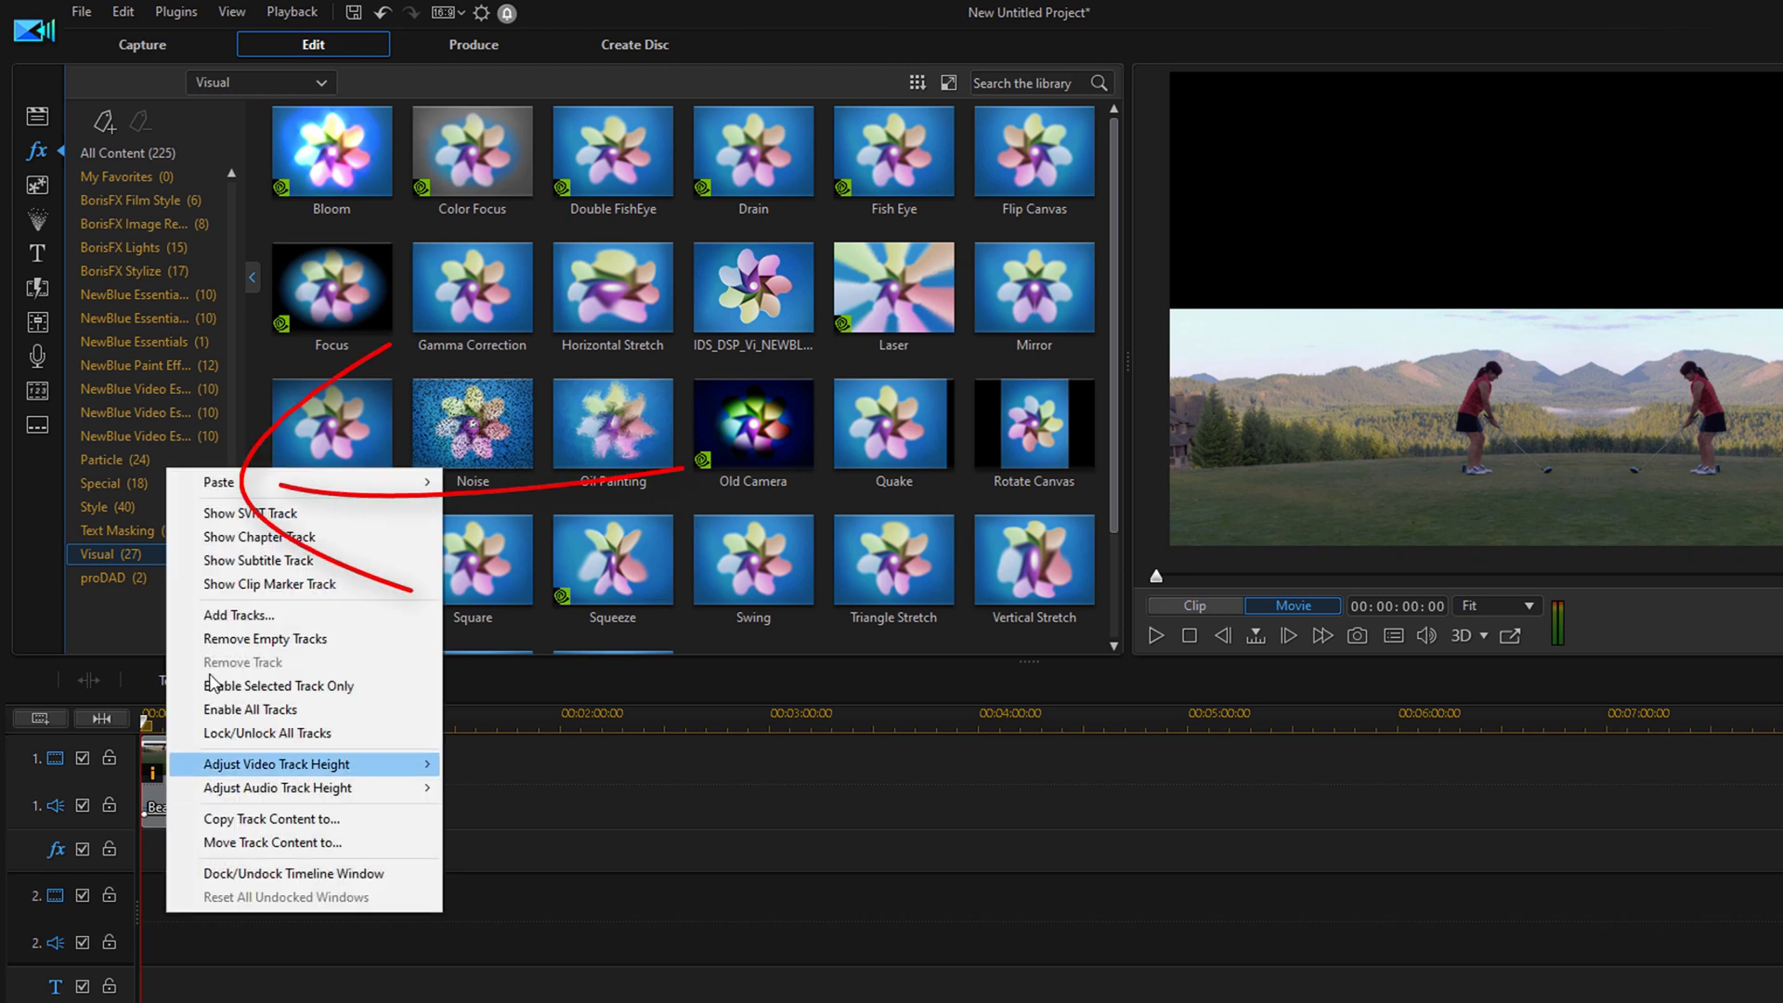
pyautogui.moveTo(264, 489)
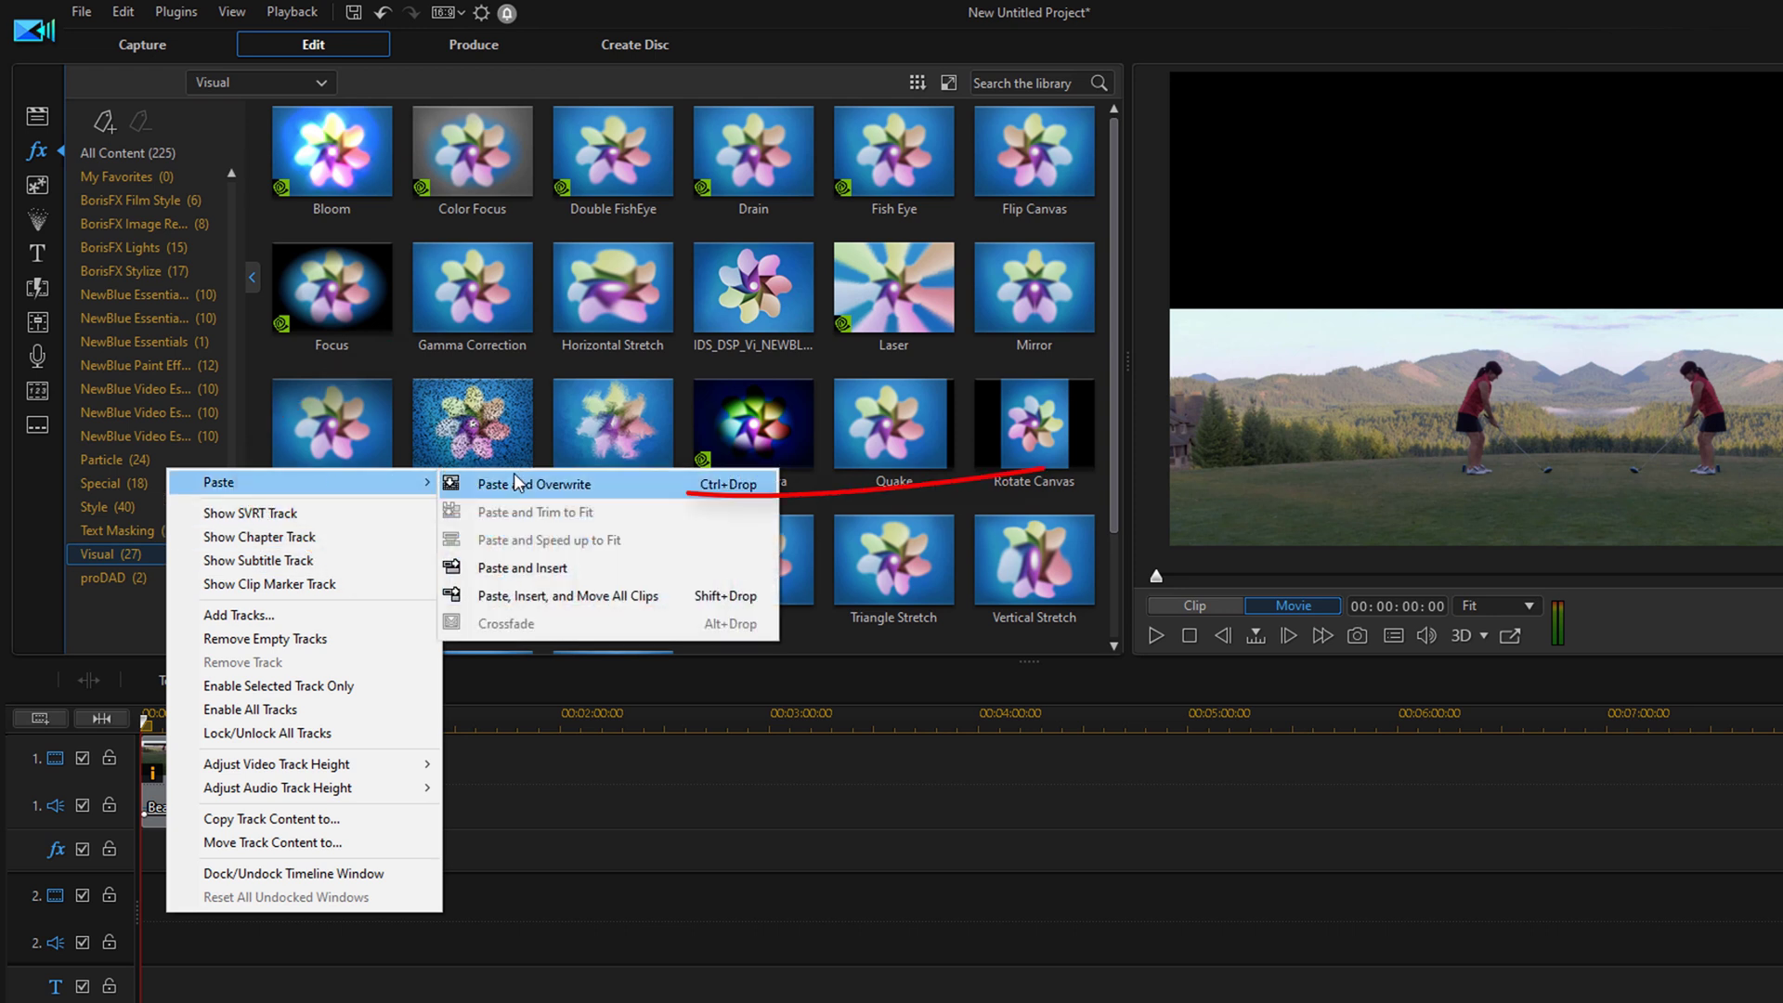
pyautogui.click(641, 487)
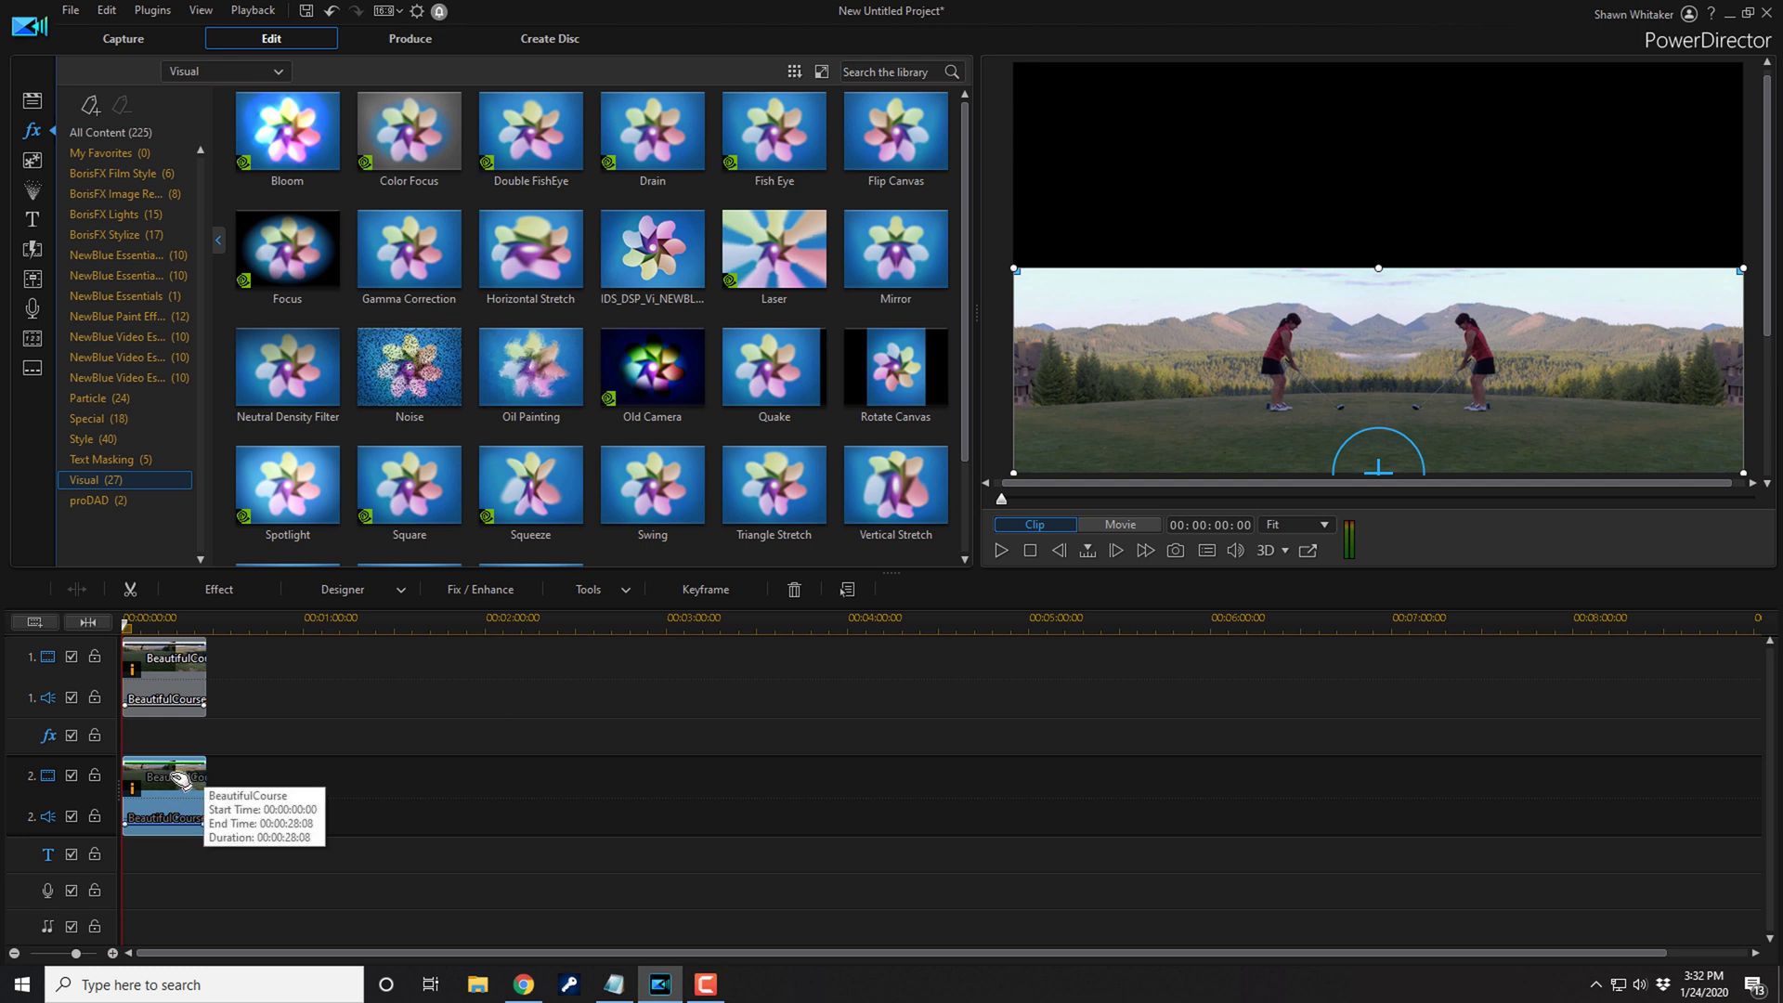
# In PiP Designer, give the track 2 copy Position Y 0 and Rotation 180, then confirm
pyautogui.press('F2')
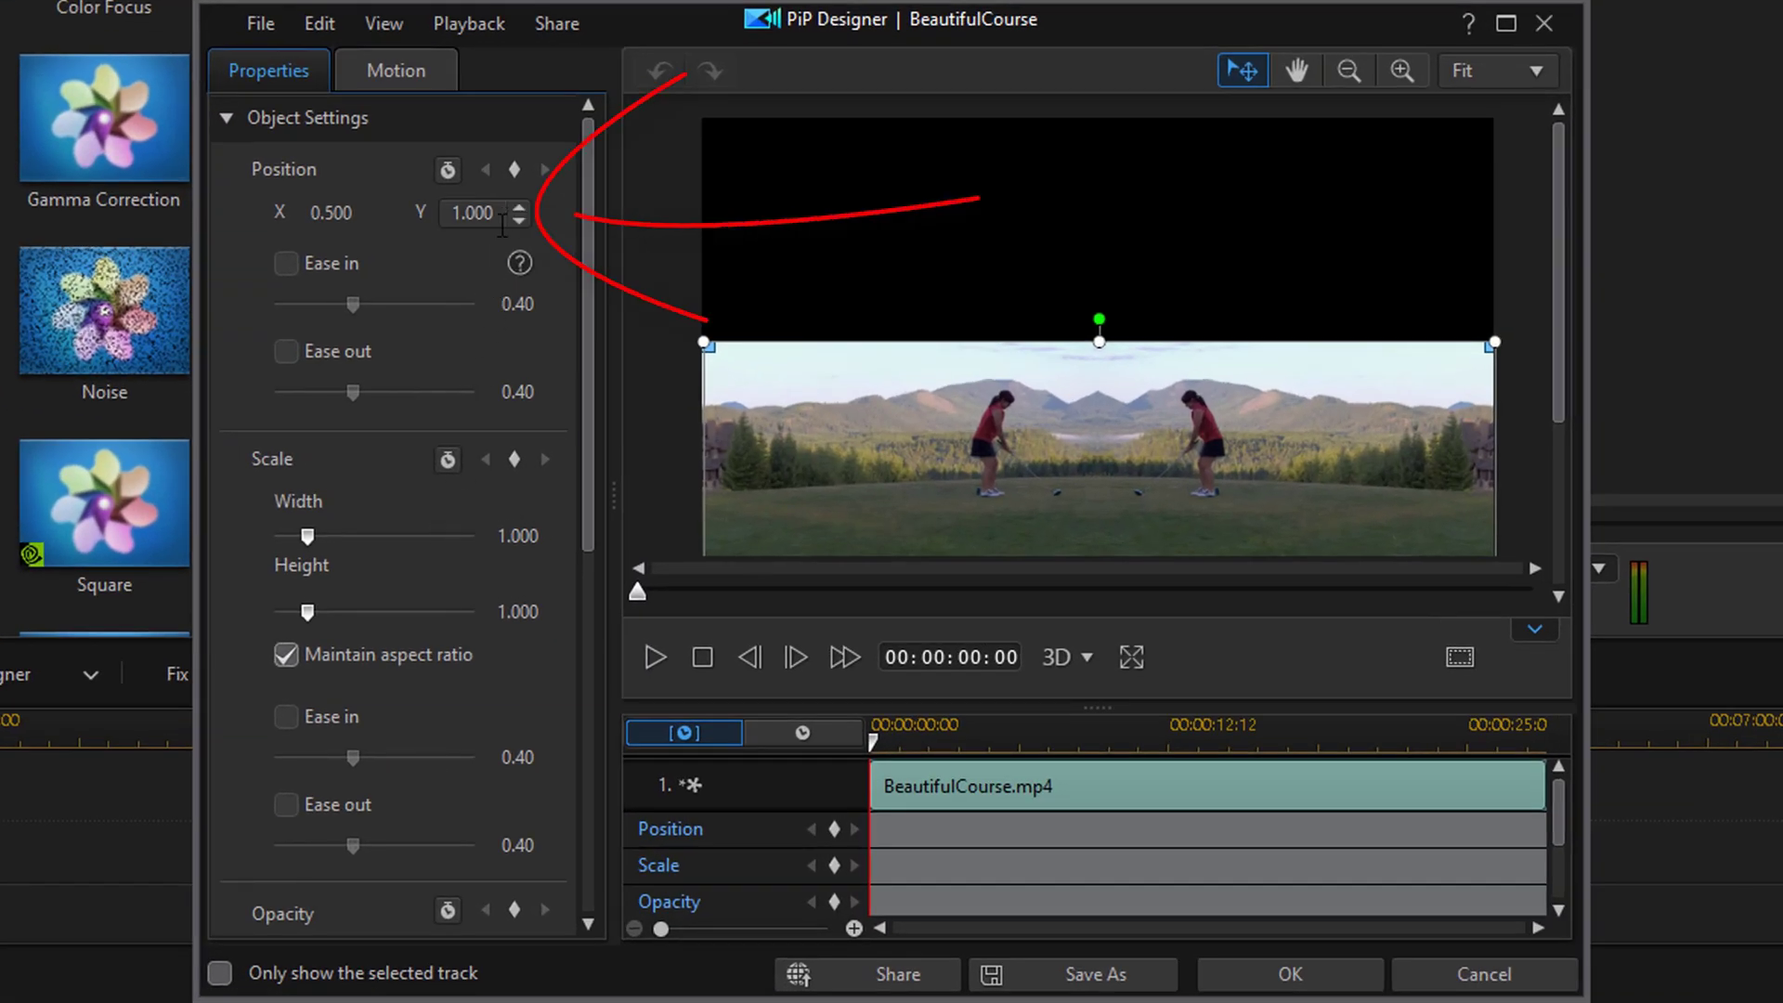
pyautogui.doubleClick(473, 214)
pyautogui.write('0')
pyautogui.press('Return')
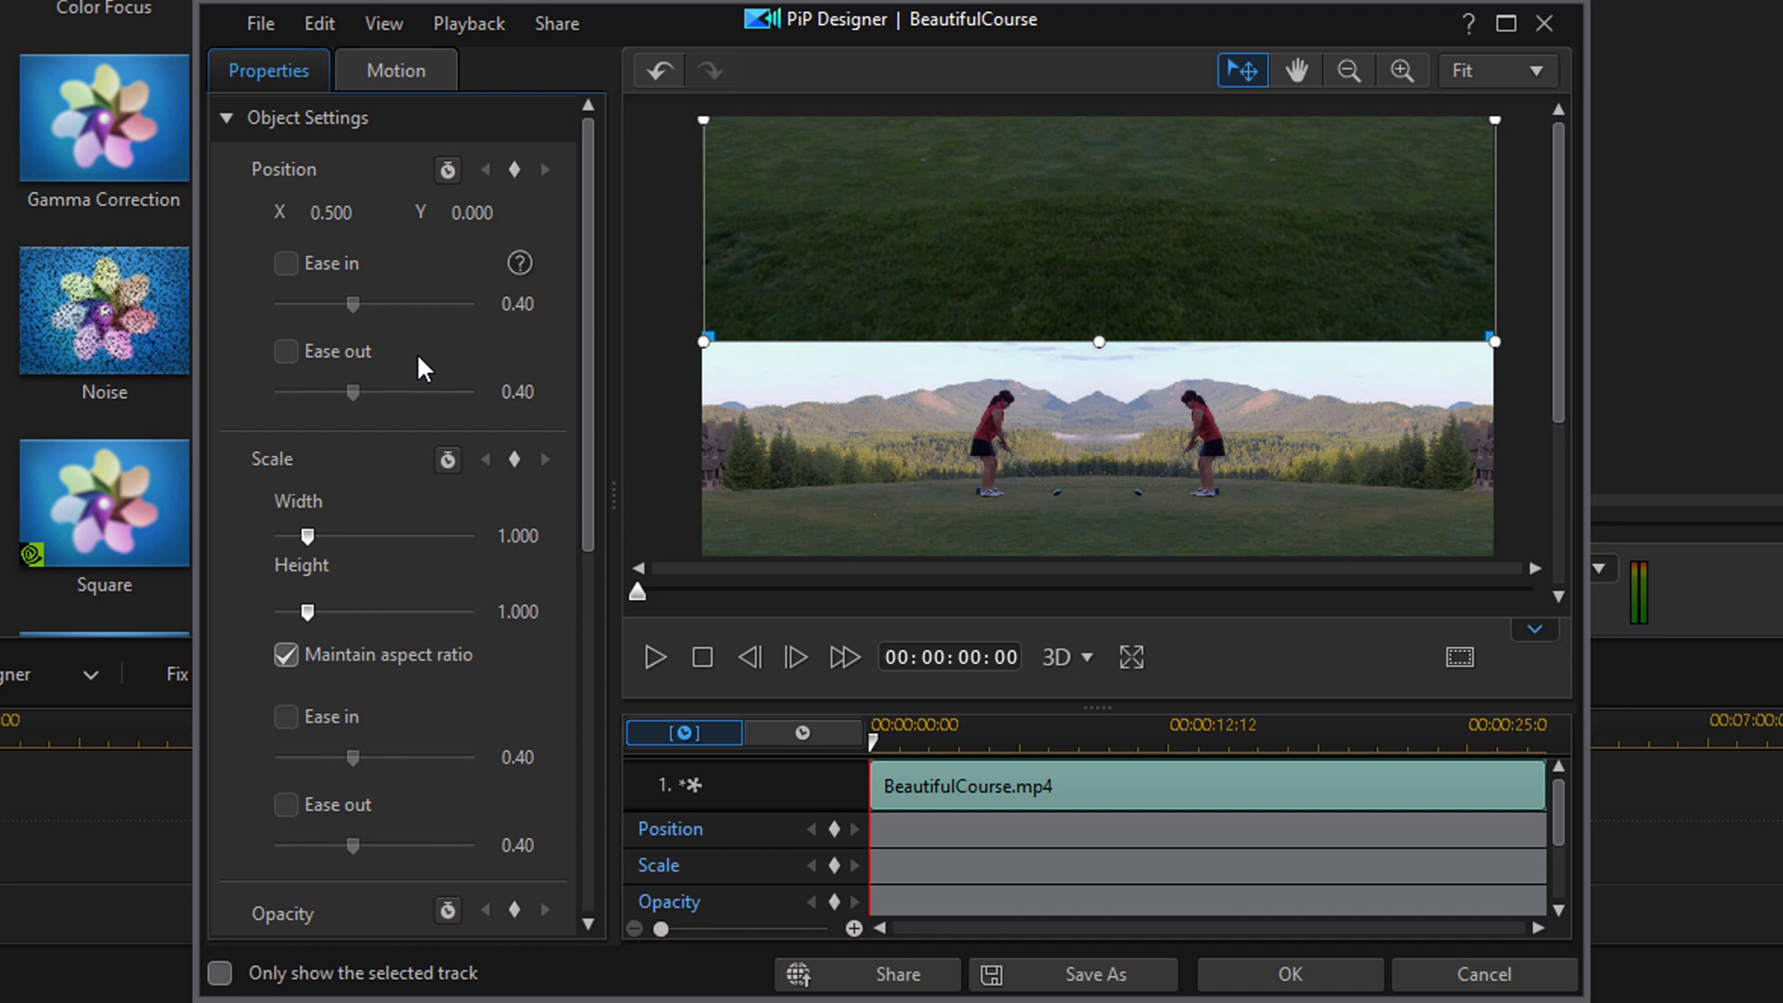
pyautogui.moveTo(589, 427); pyautogui.dragTo(625, 796)
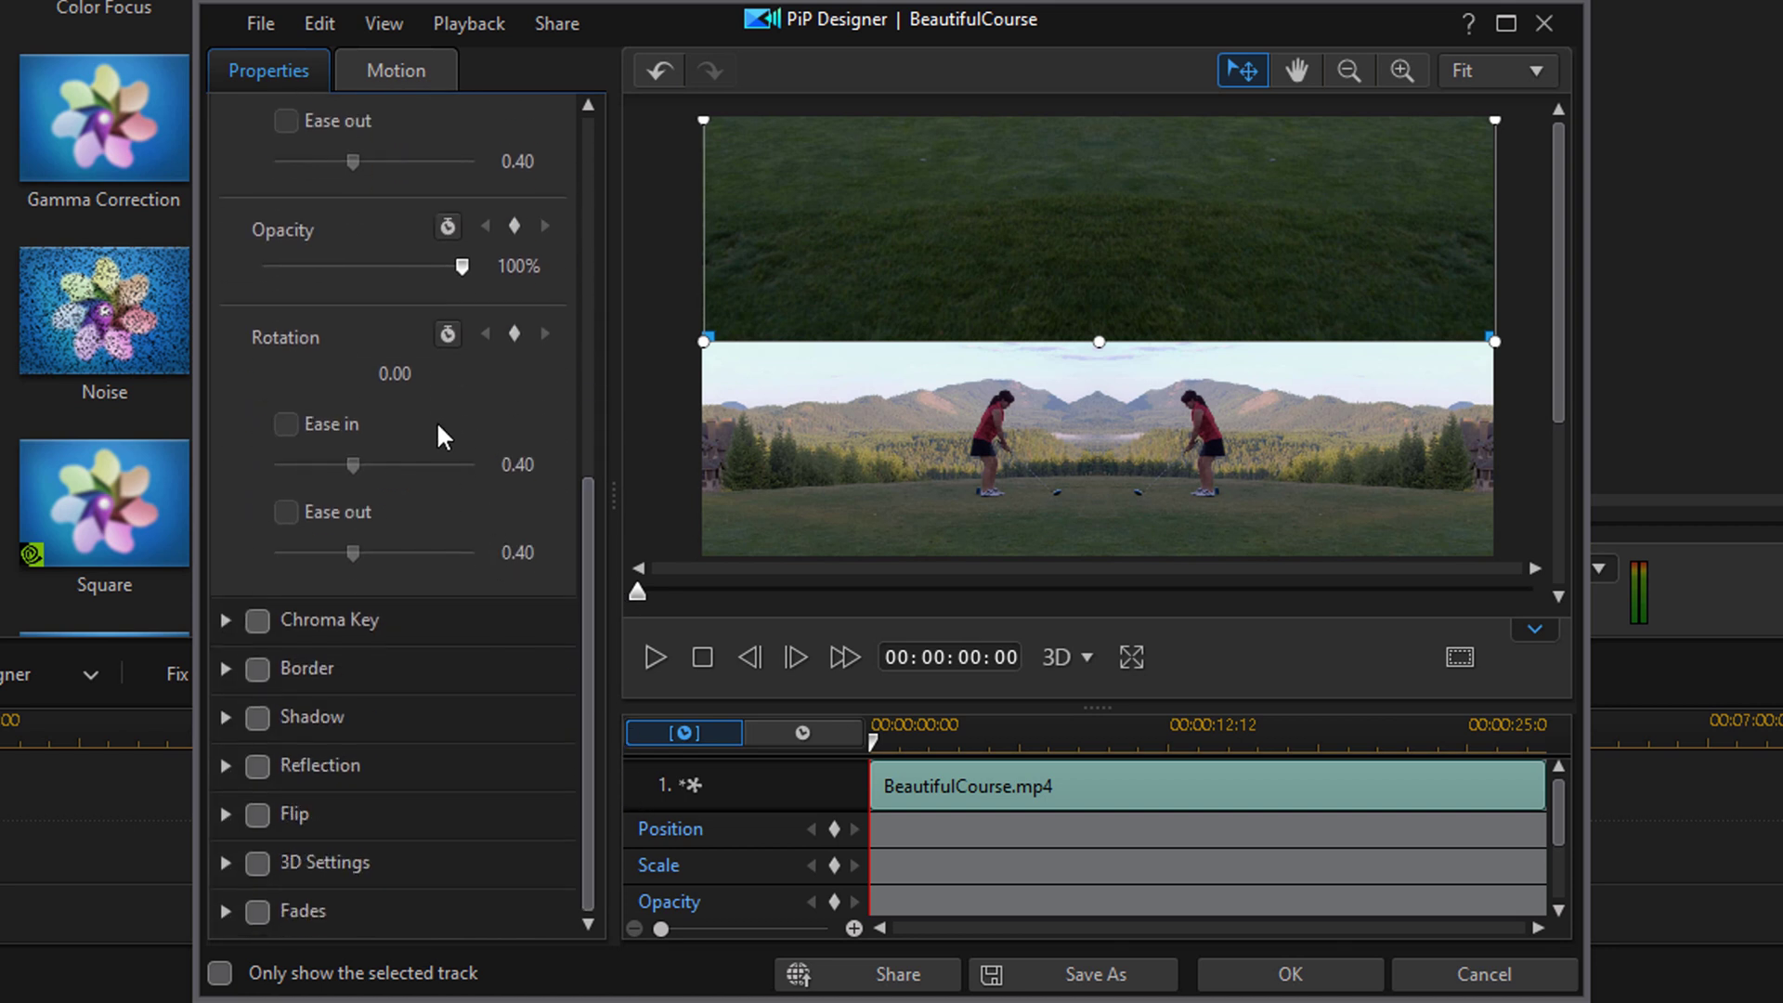
pyautogui.moveTo(417, 373)
pyautogui.moveTo(418, 373); pyautogui.dragTo(229, 362)
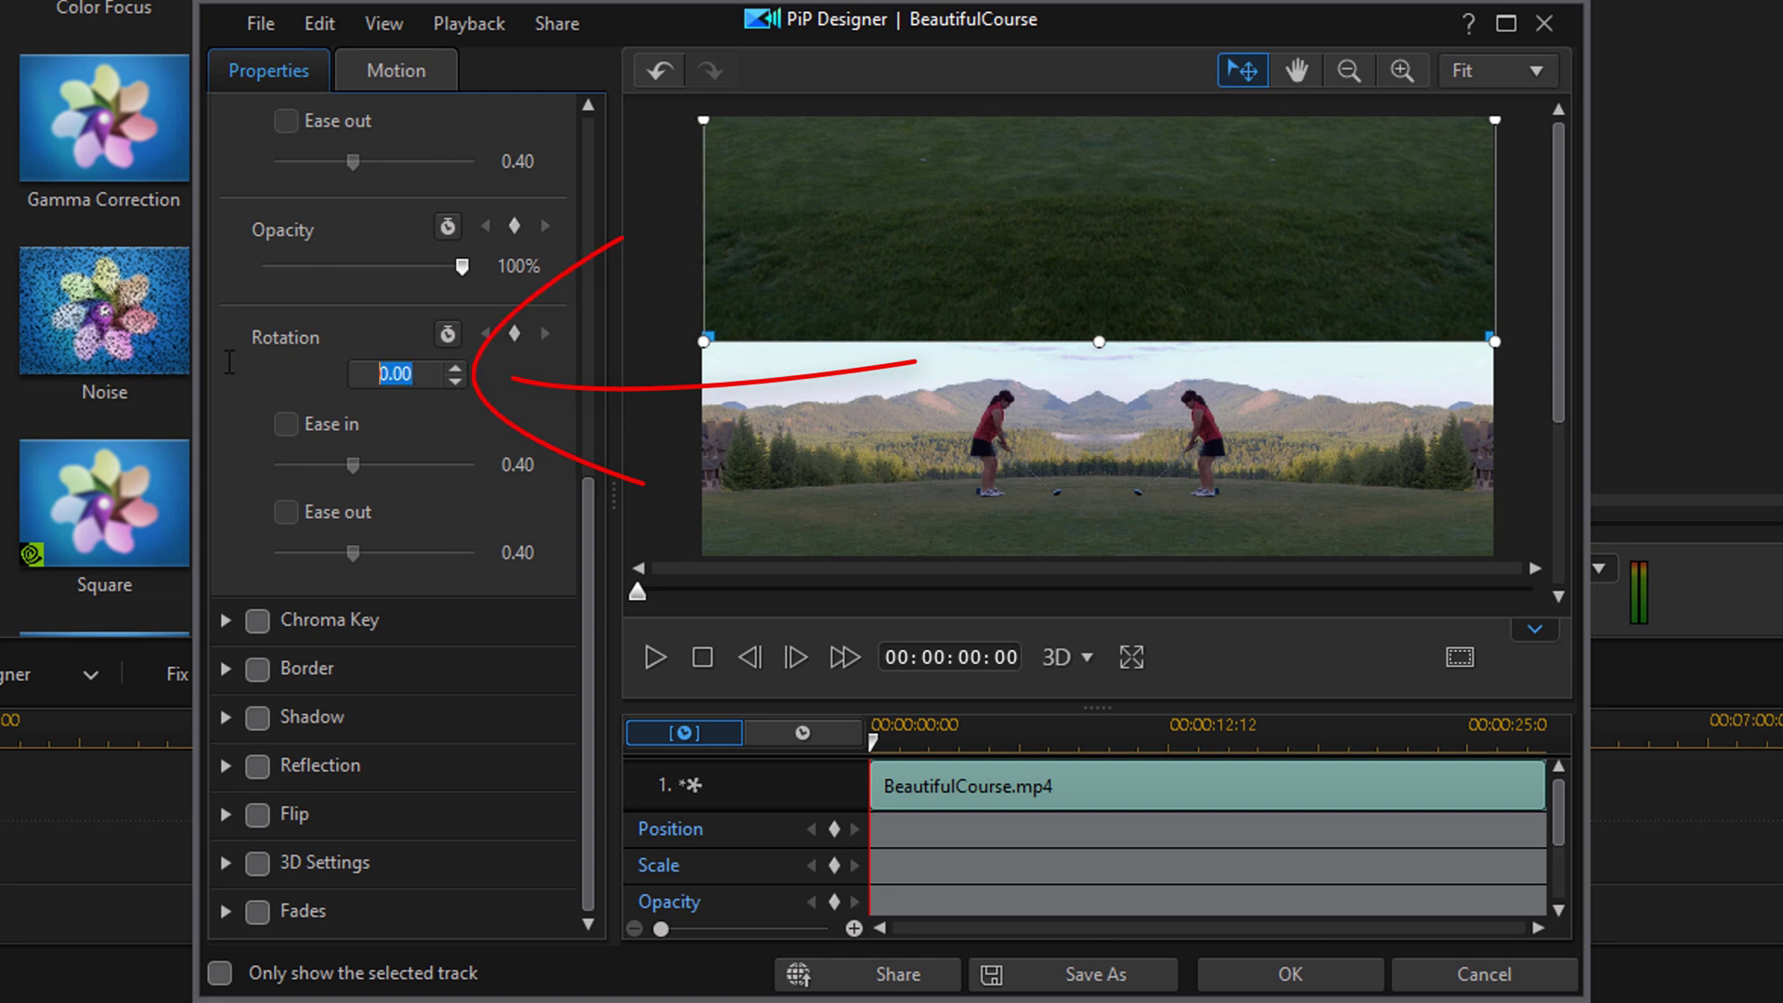
pyautogui.write('180')
pyautogui.press('Return')
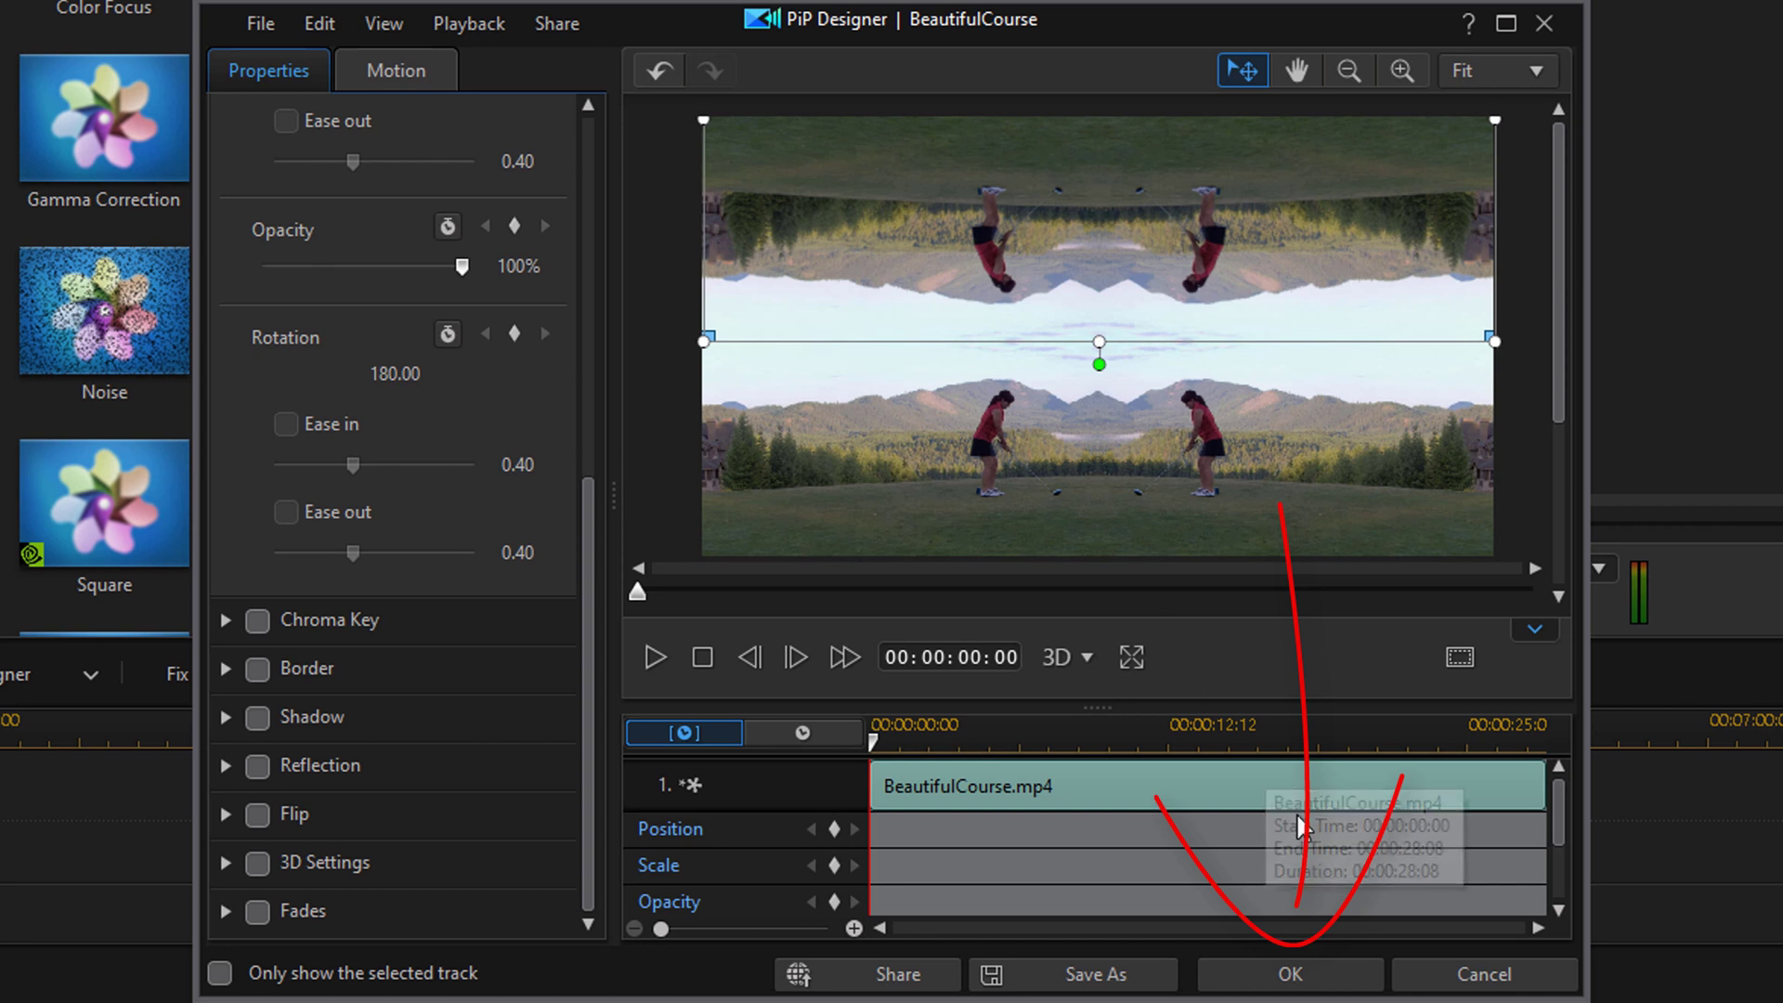
pyautogui.click(1290, 974)
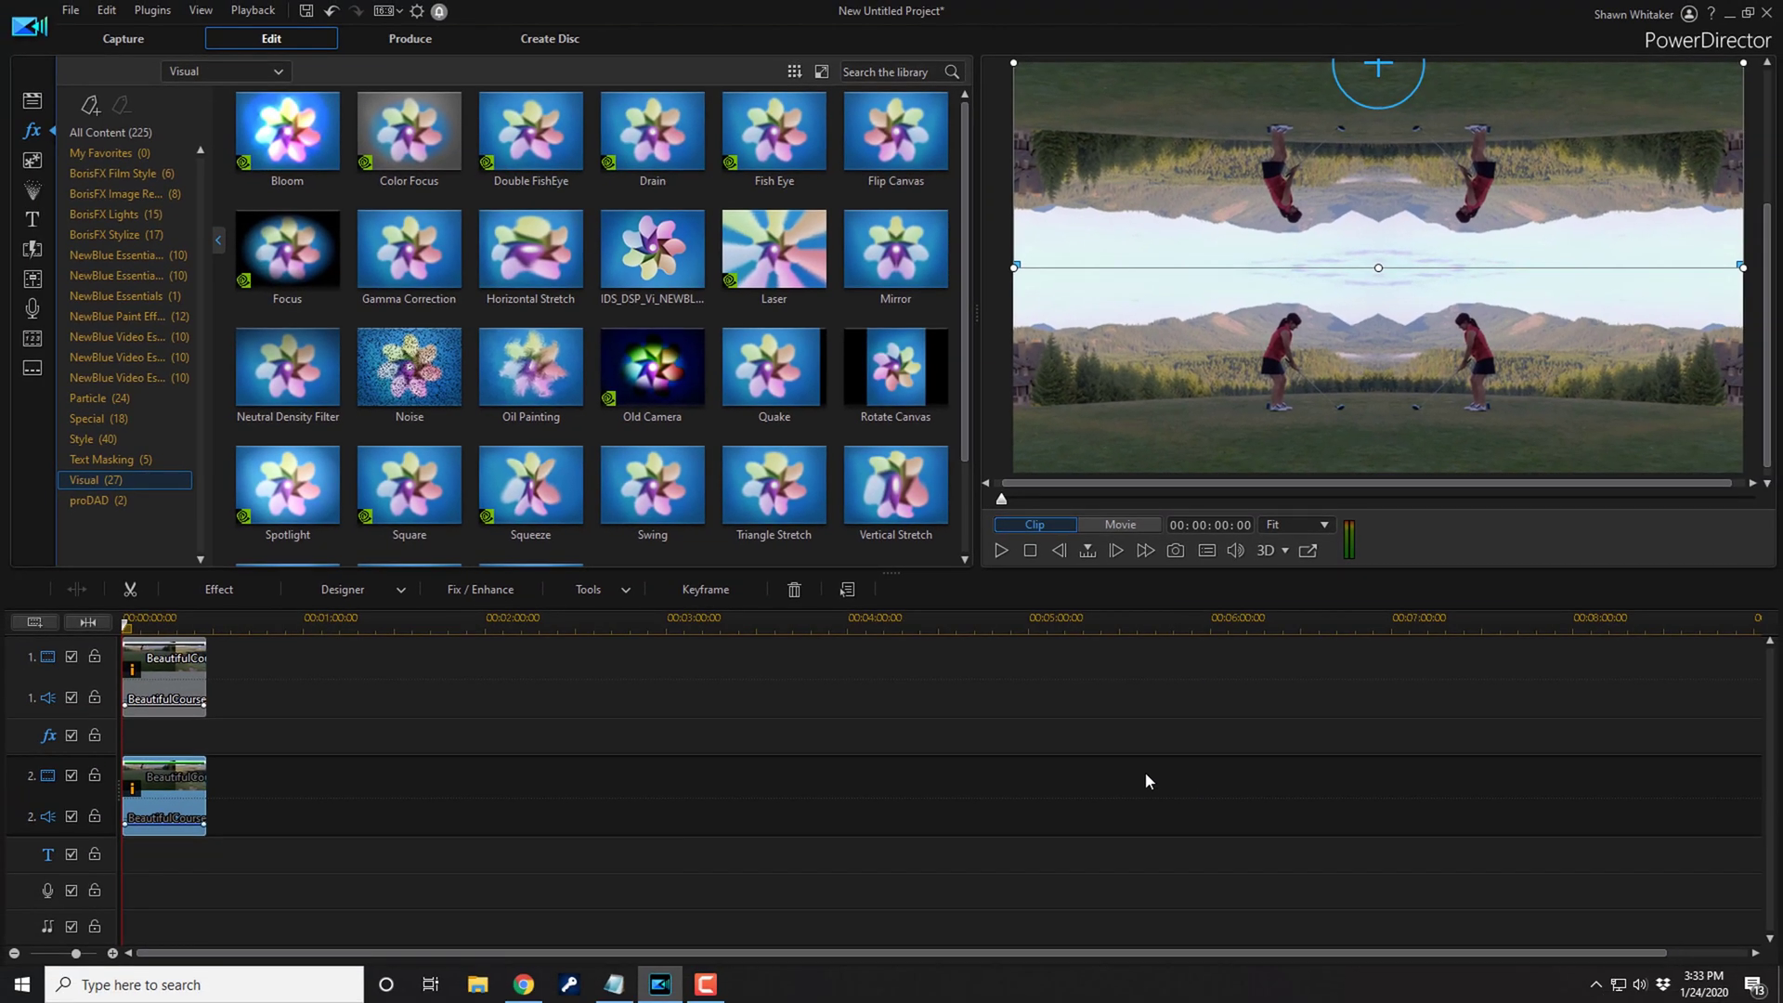
# Deselect the clips and play the full movie showing four golfers, two upside-down above
pyautogui.click(1145, 774)
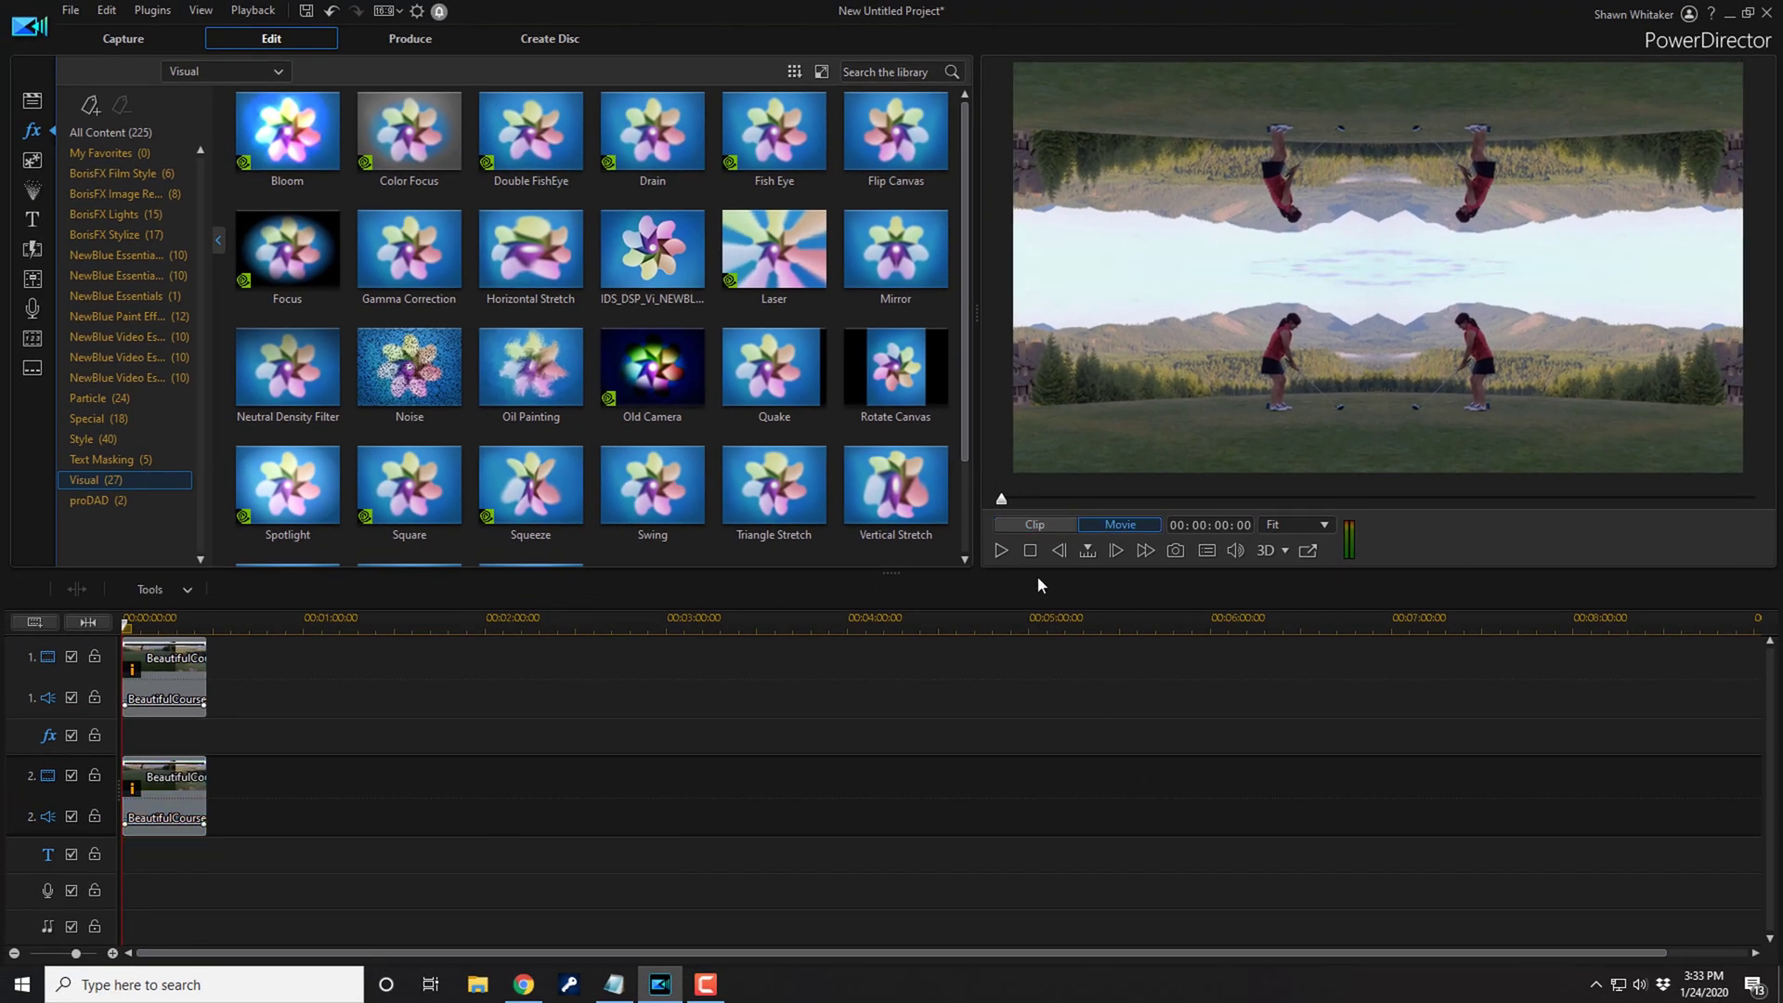
pyautogui.press('space')
pyautogui.click(1000, 551)
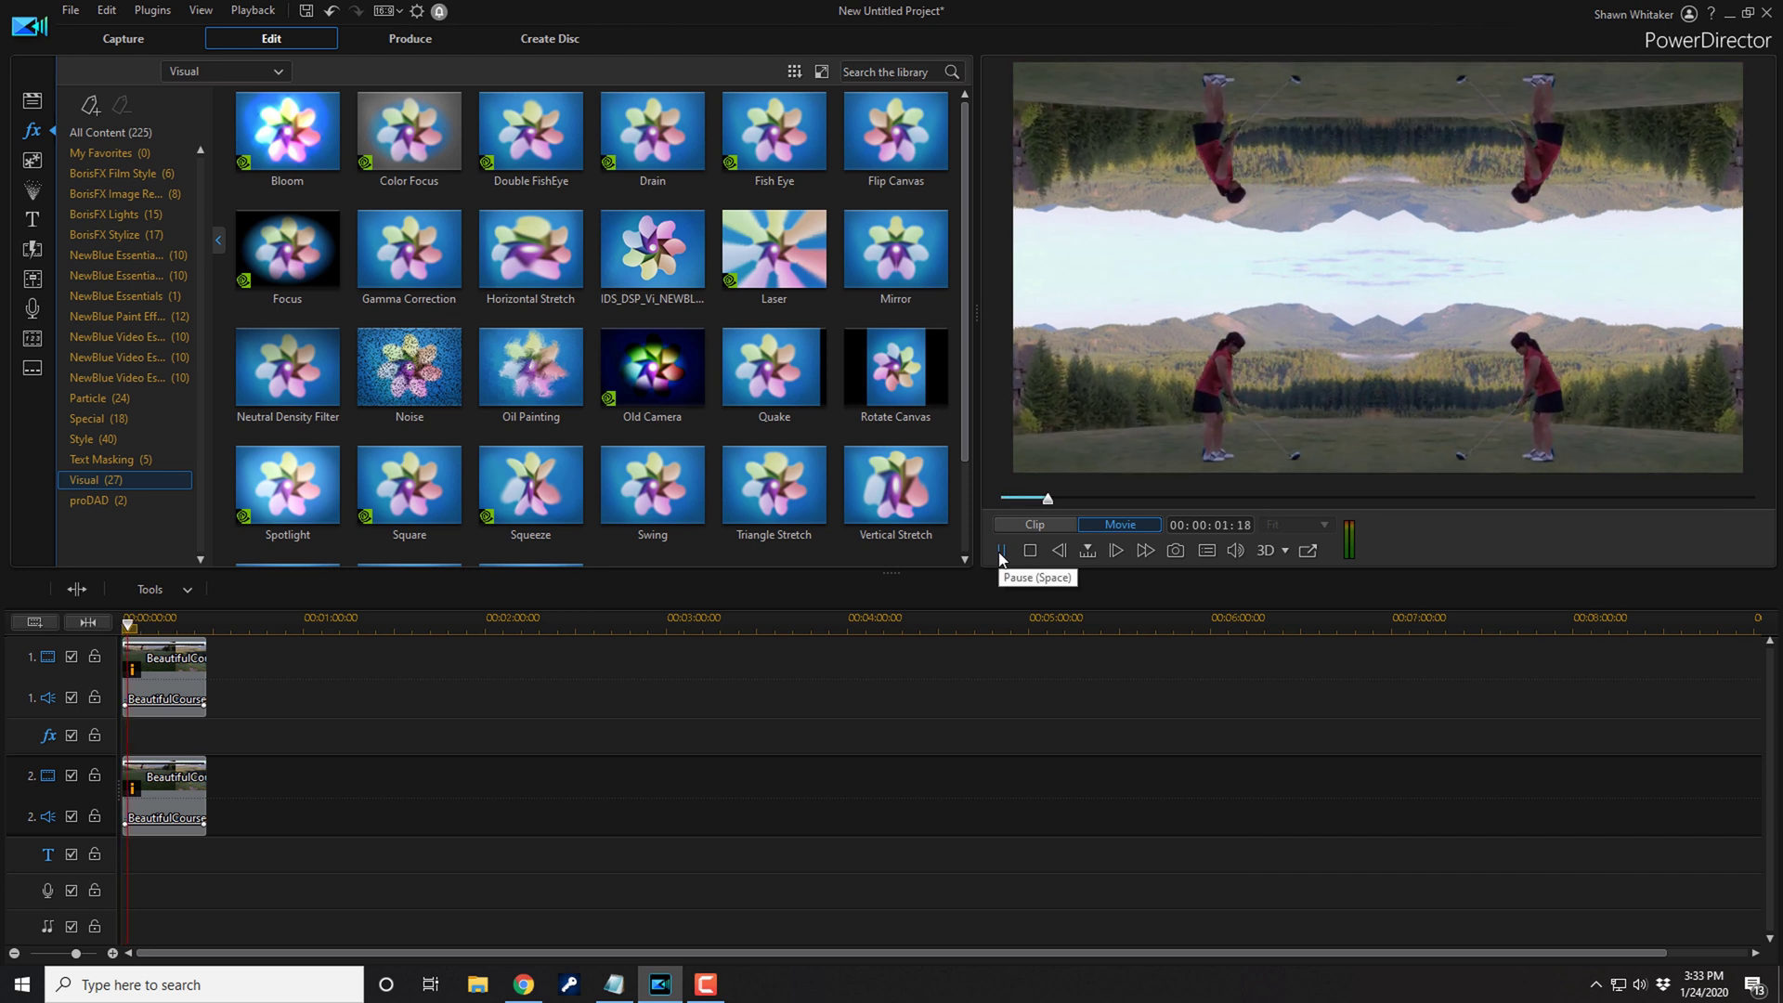